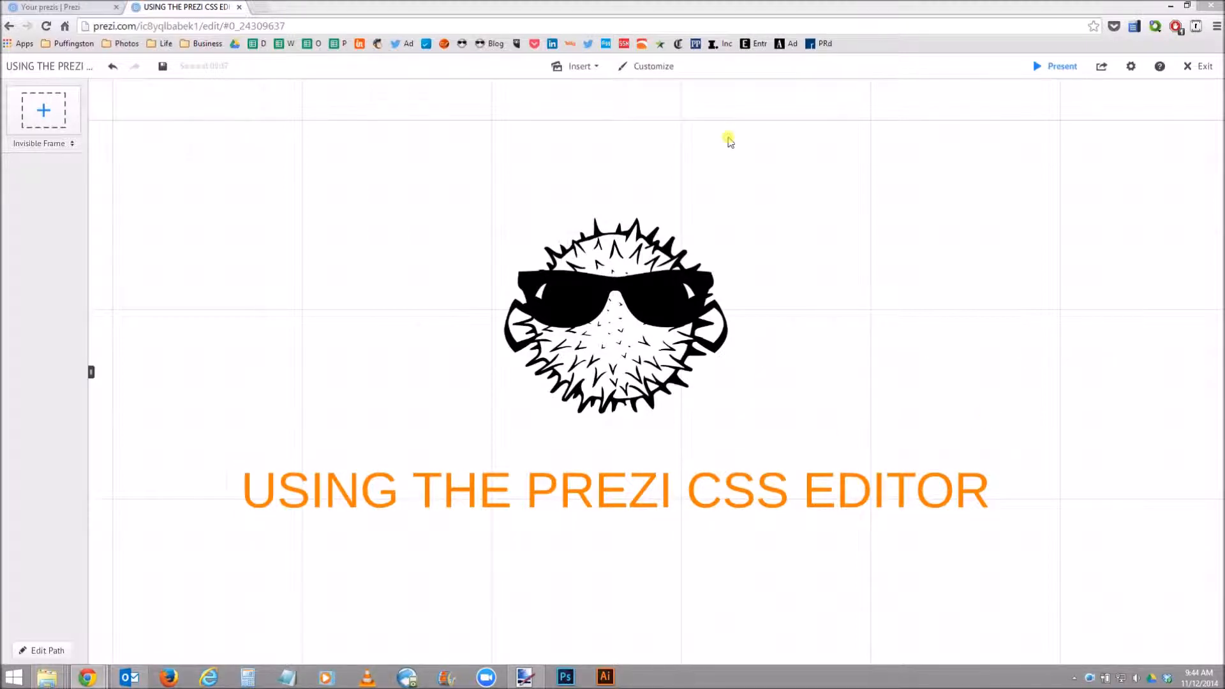
Review the theme's advanced settings and the wizard's background, font and shape colour pages, then close the Theme Wizard.
click(661, 70)
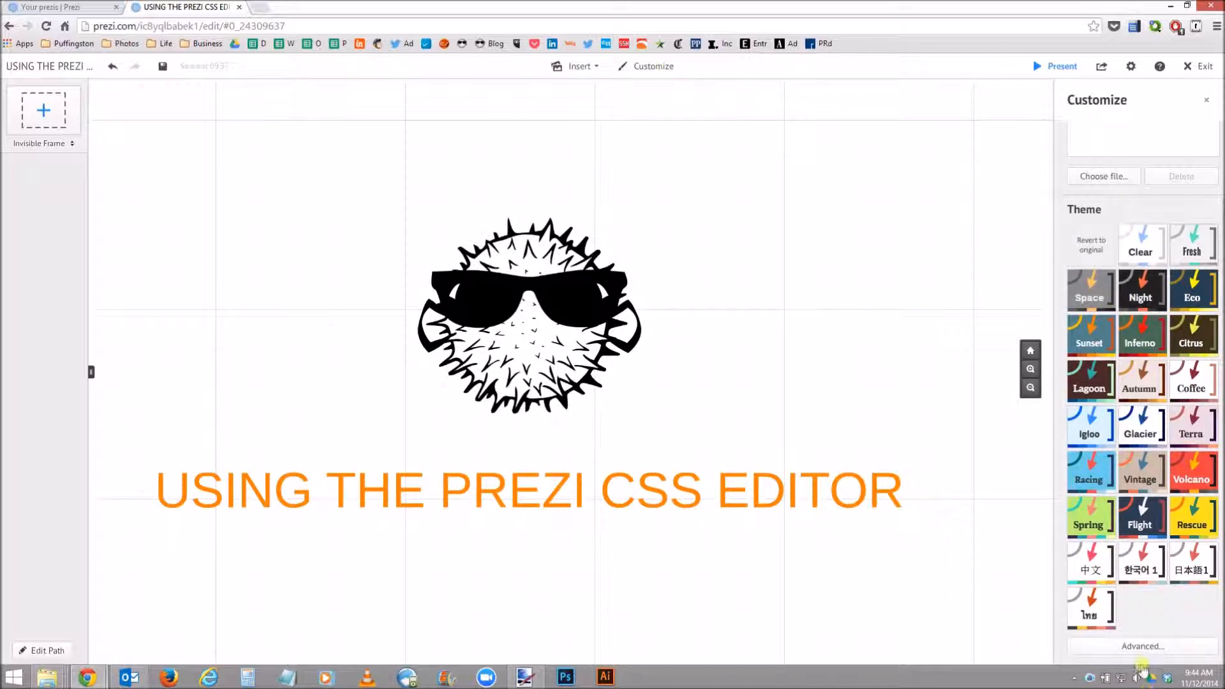
click(1139, 647)
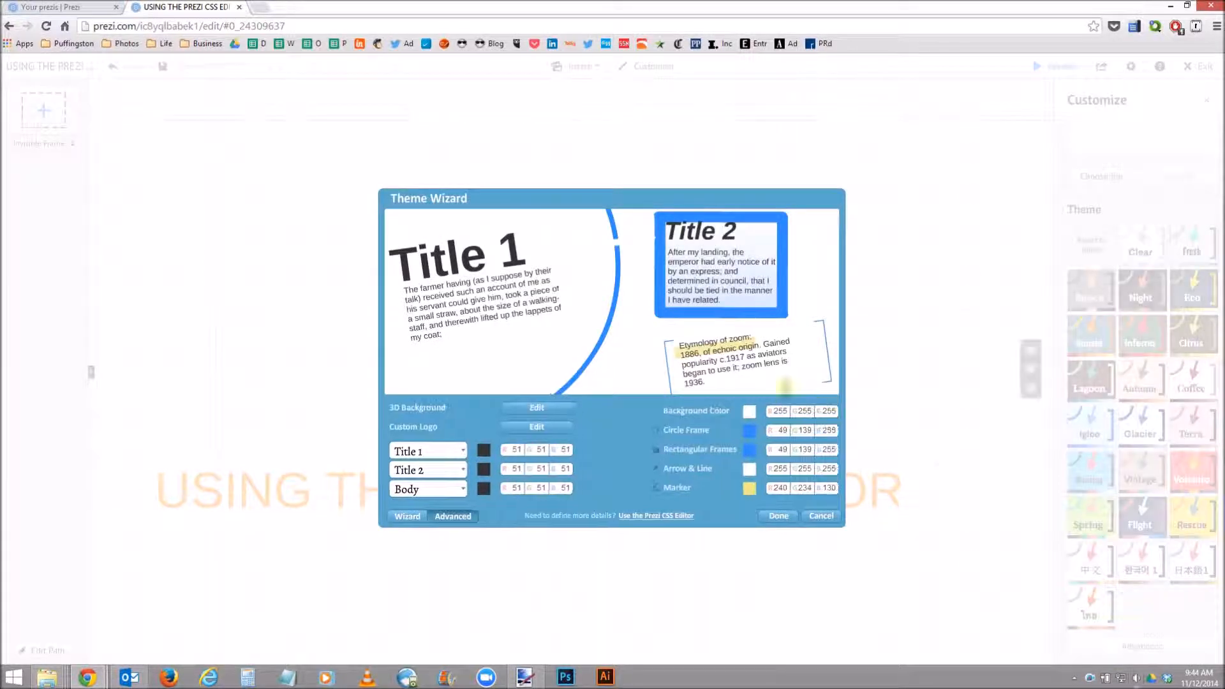
click(406, 516)
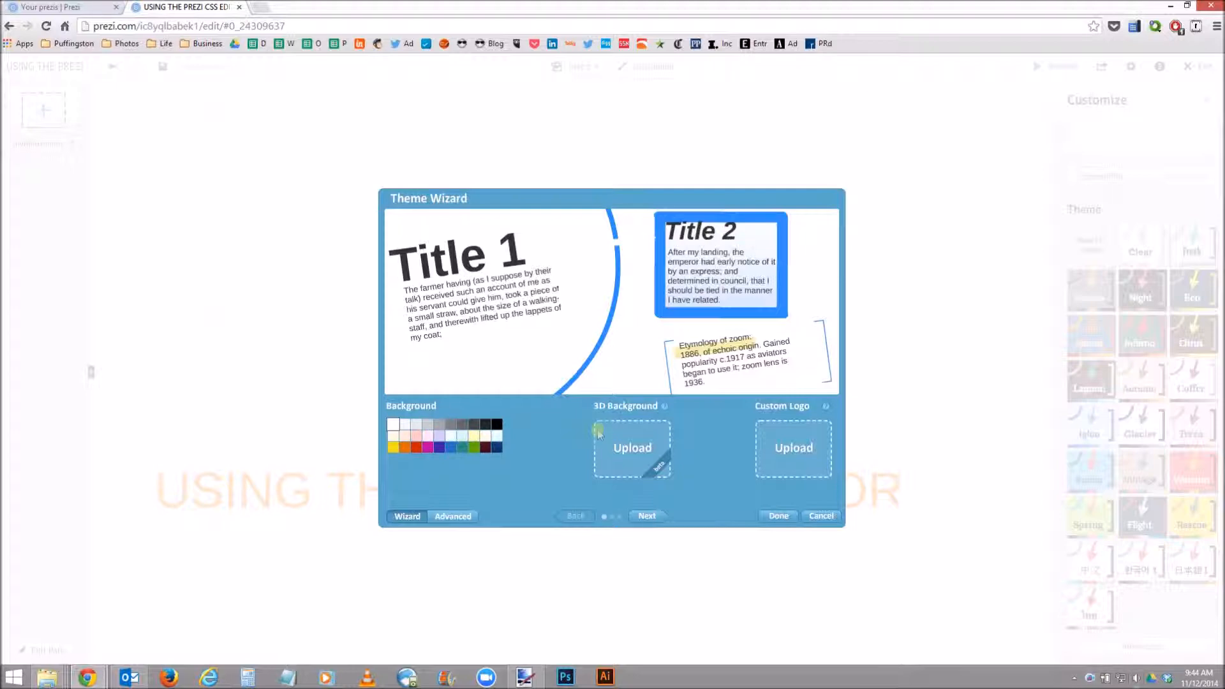
click(645, 517)
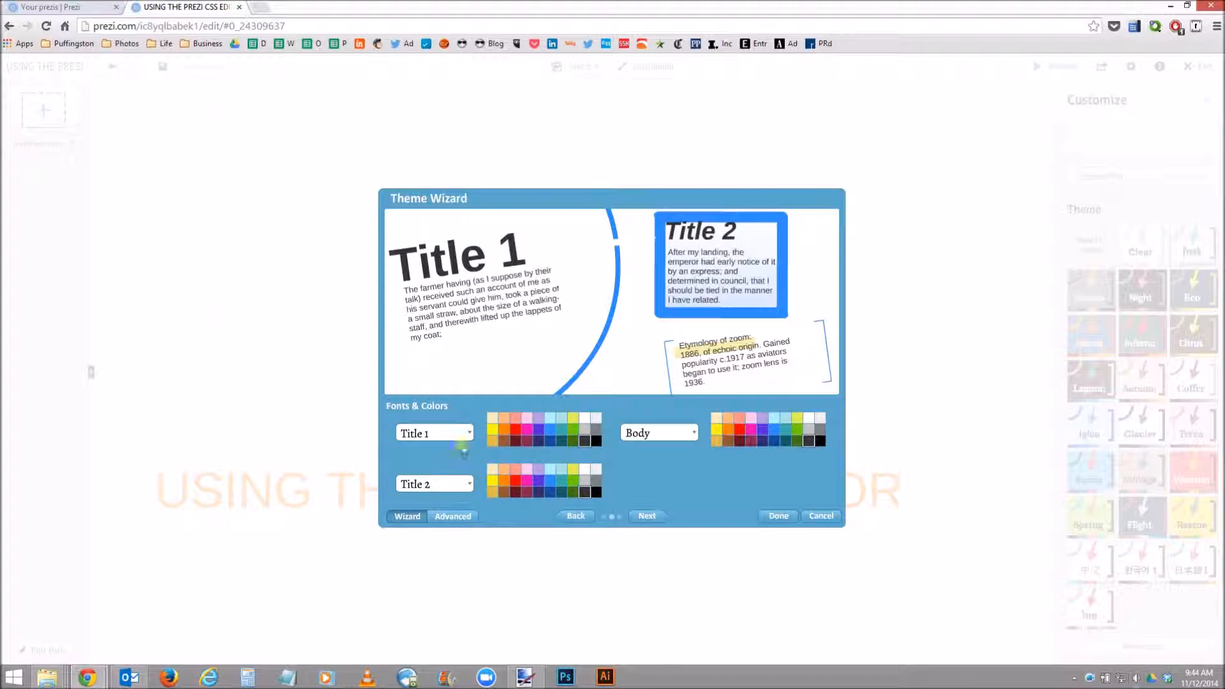
click(641, 515)
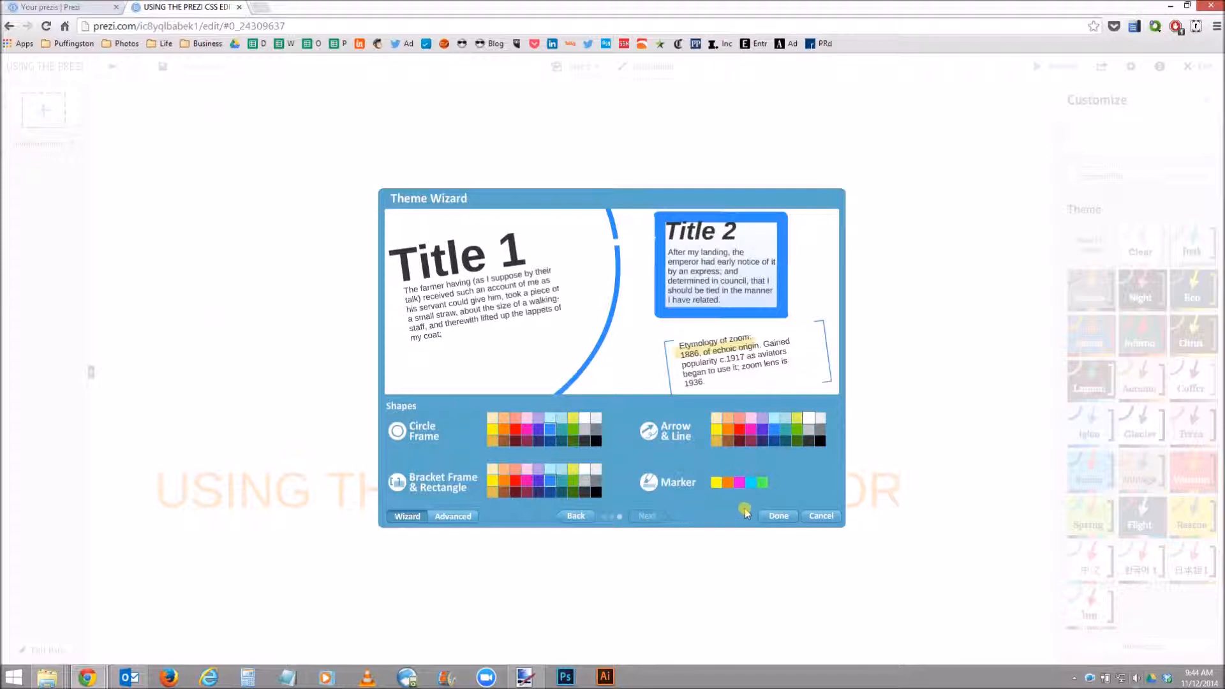
click(780, 516)
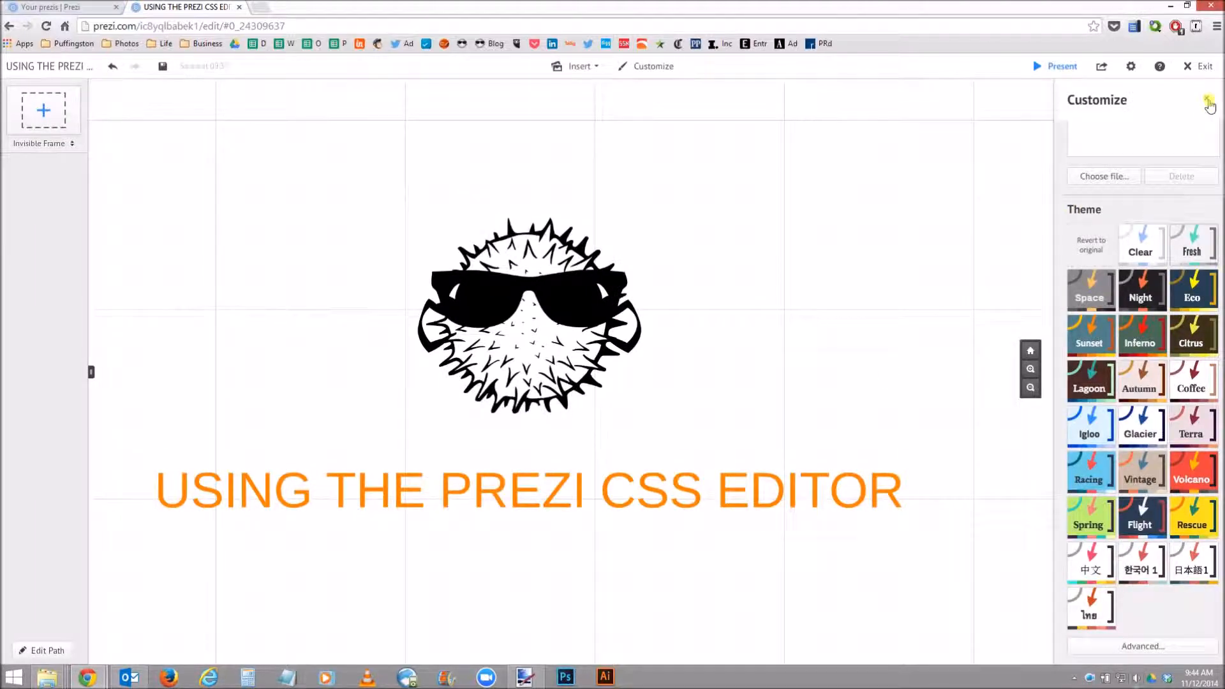
Insert a dark filled rectangle shape below the beginning of the title text and show its style colour choices.
click(574, 66)
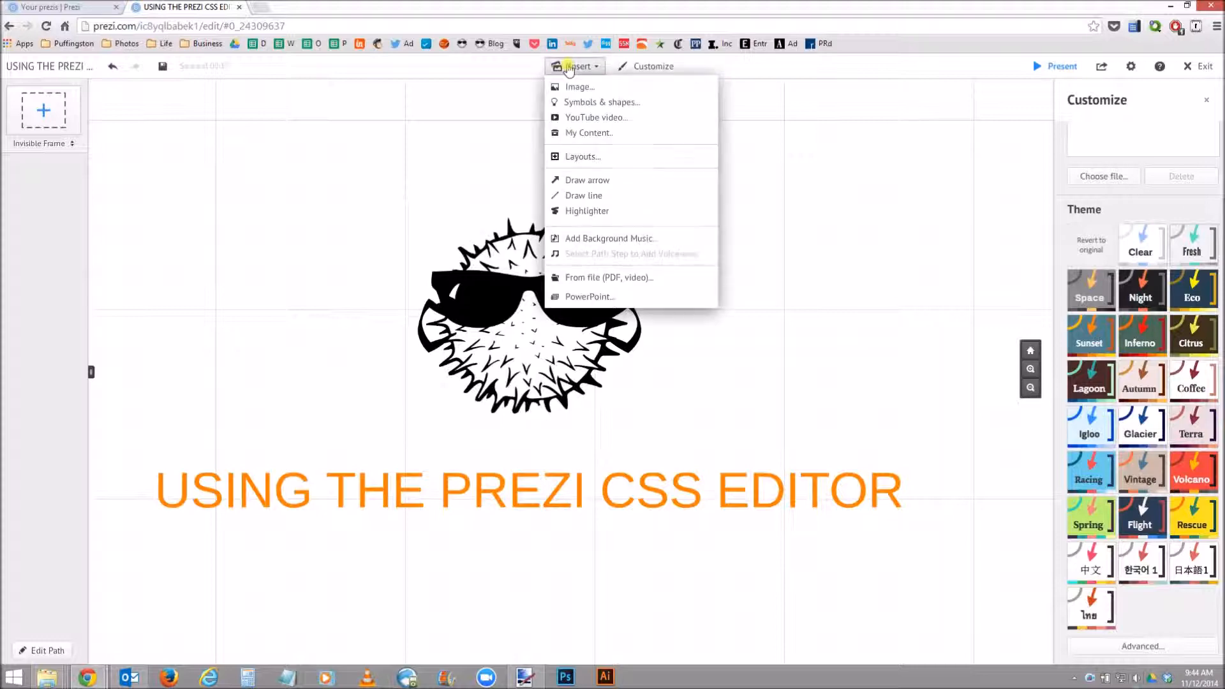
click(612, 102)
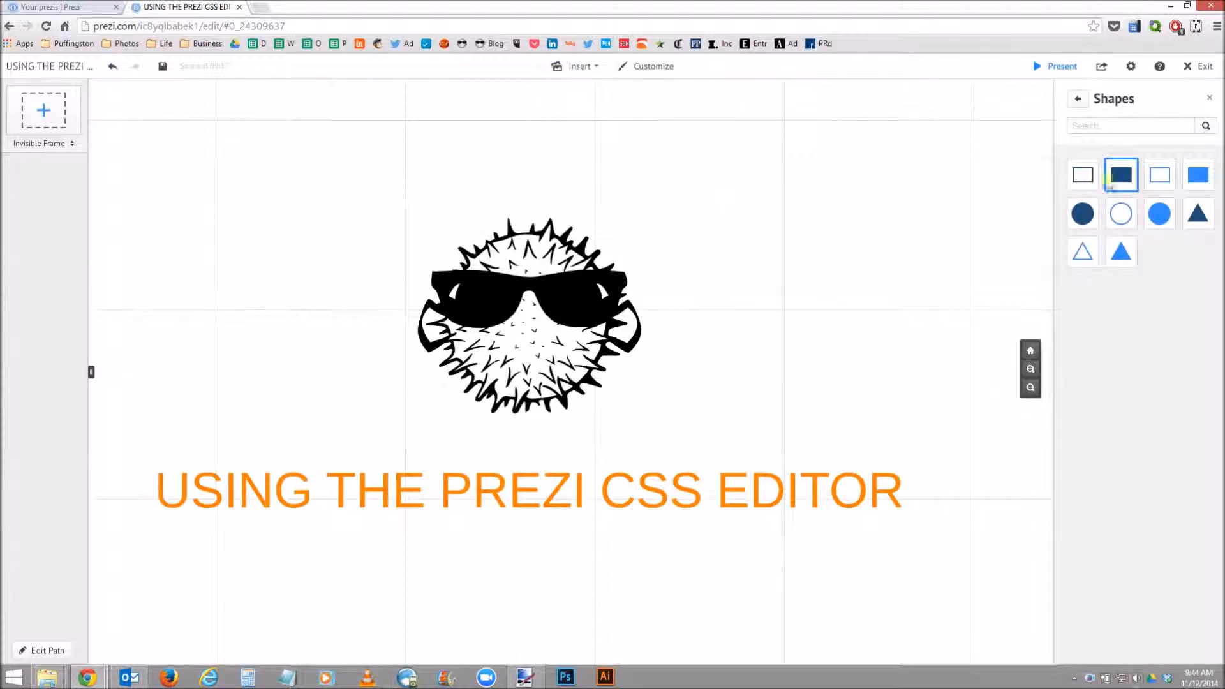
click(1112, 182)
drag(610, 325, 370, 505)
click(358, 483)
click(359, 483)
click(361, 446)
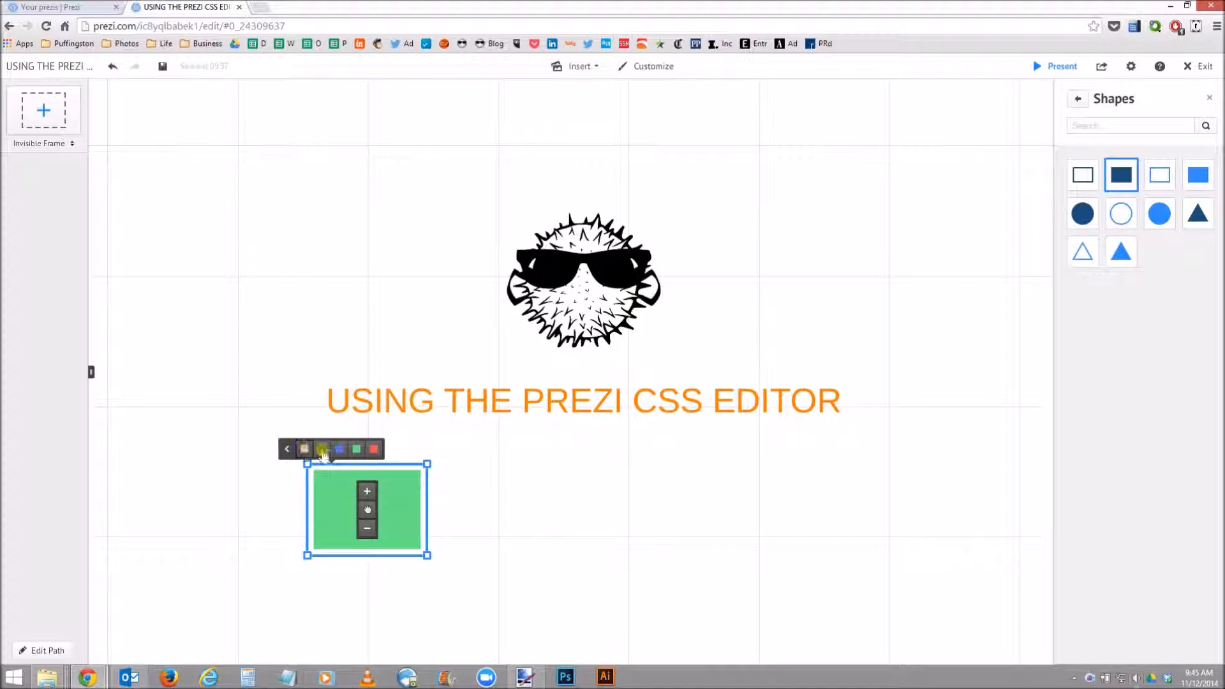
Copy the green rectangle and paste three duplicates beside it to form a row of four below the title.
scroll(401, 423, down, 1)
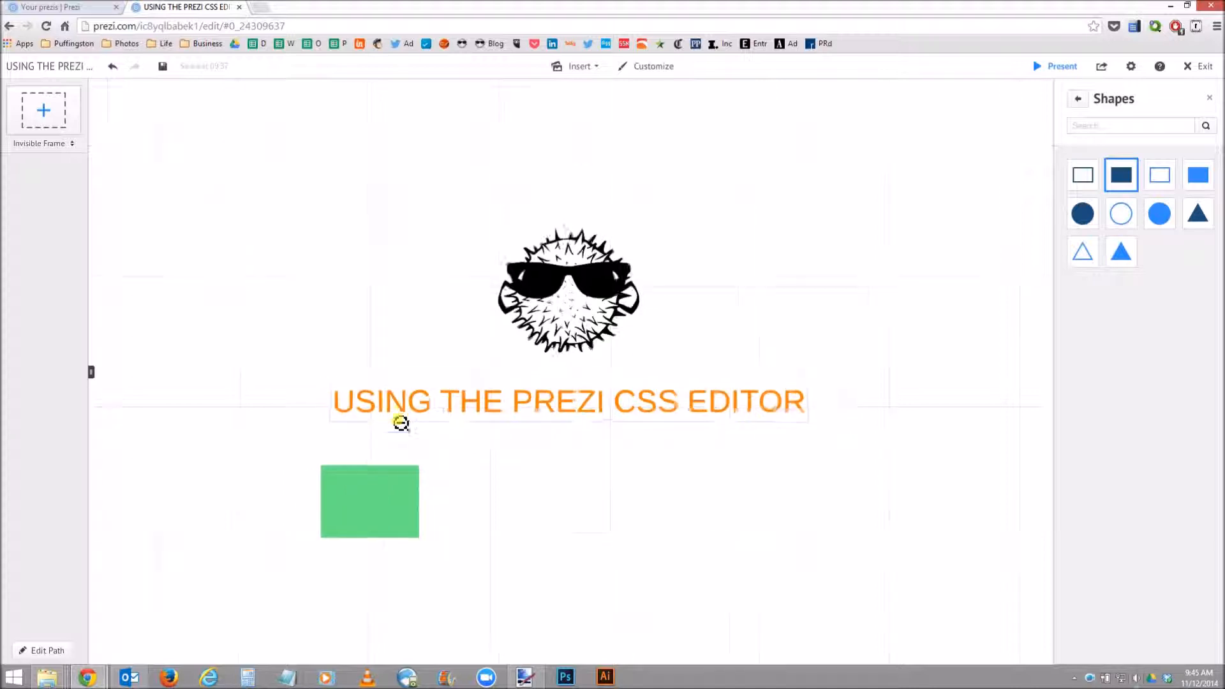
click(396, 475)
key(ctrl+c)
key(ctrl+v)
drag(571, 371, 482, 488)
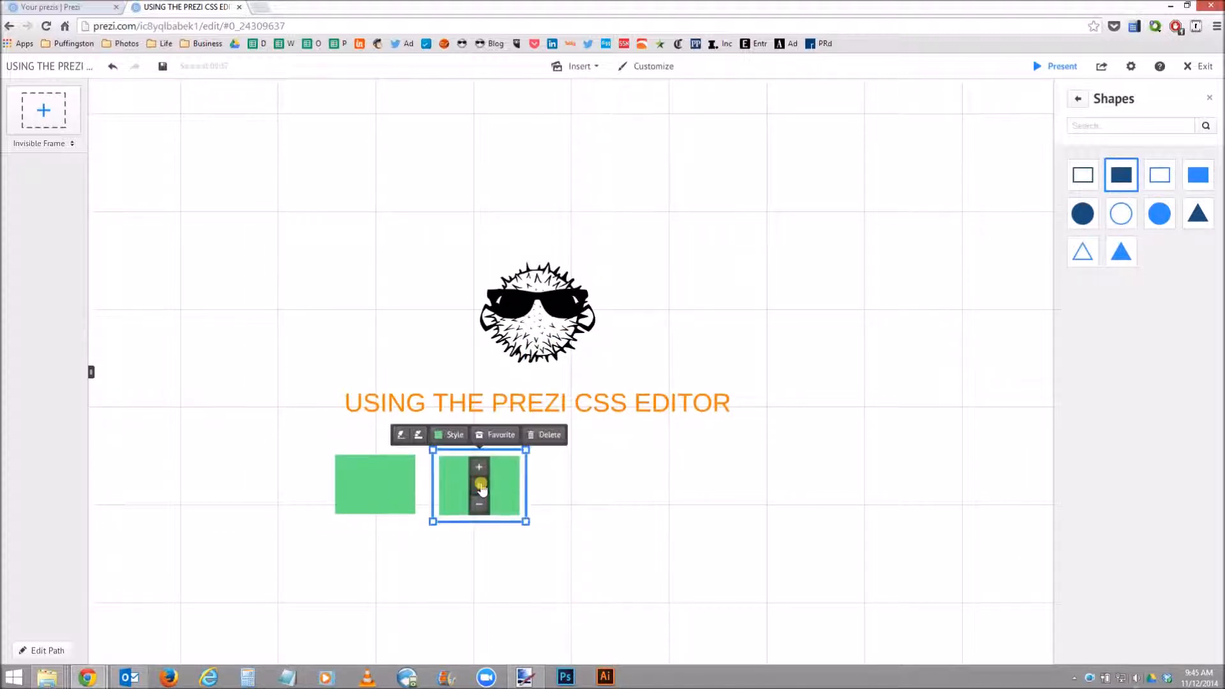
key(ctrl+v)
drag(596, 383, 580, 491)
key(ctrl+v)
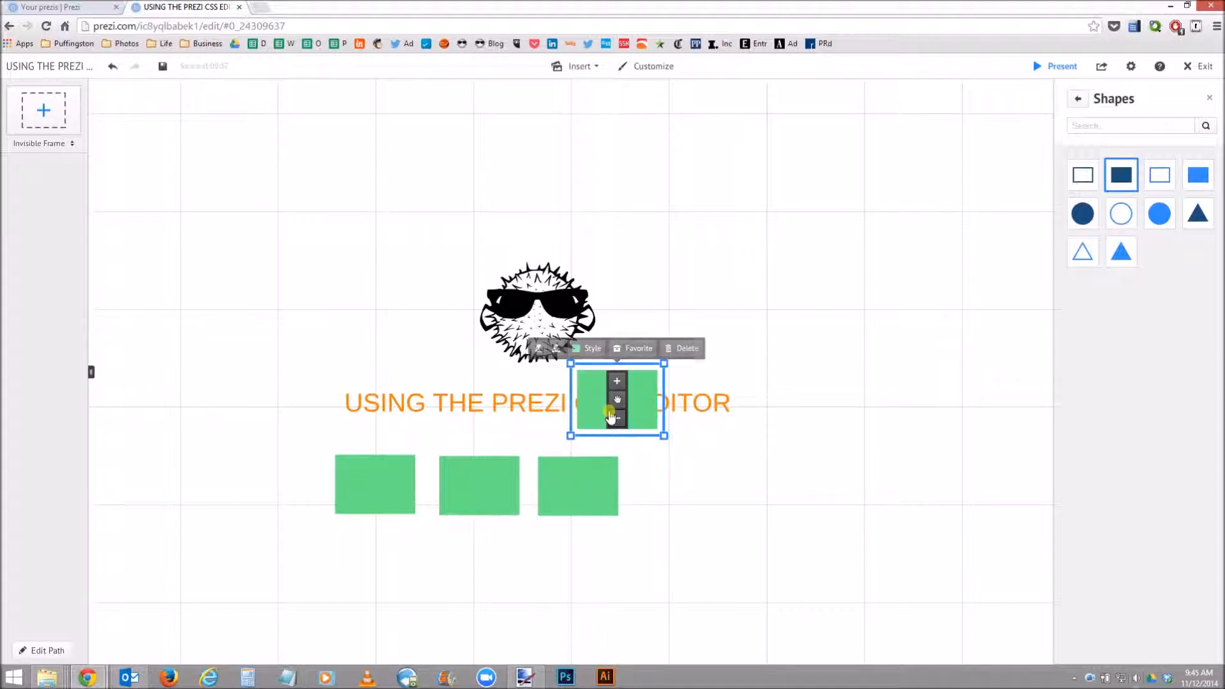
drag(615, 408, 677, 492)
click(795, 483)
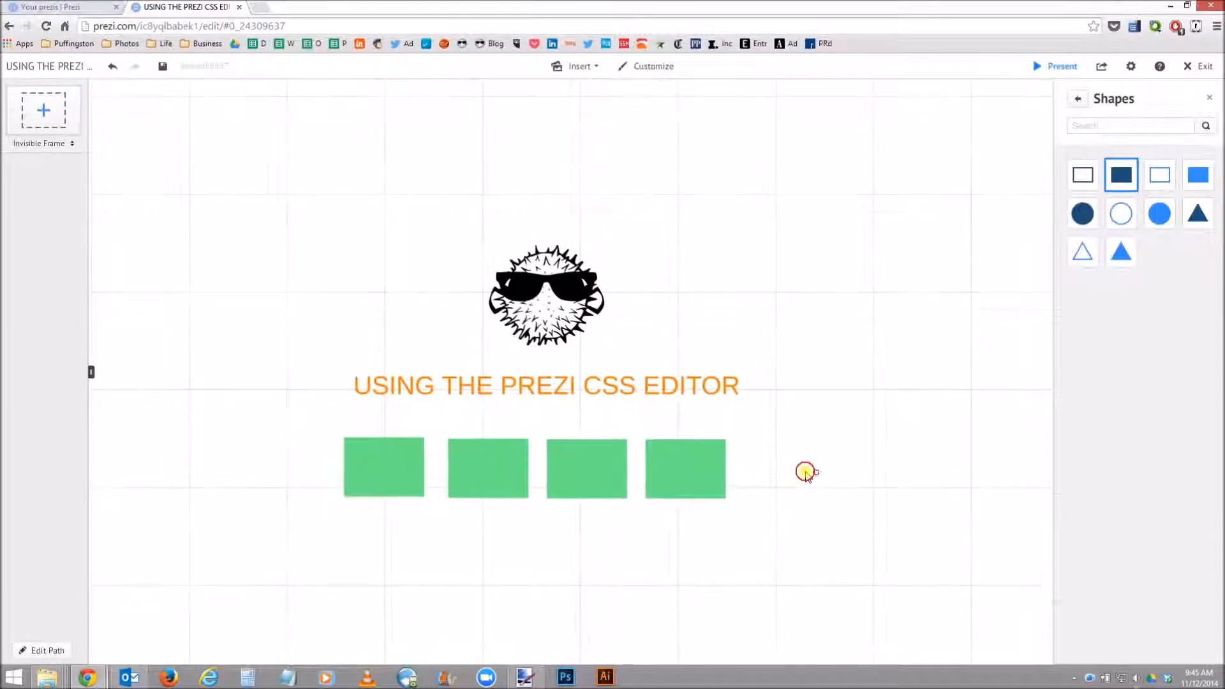
Insert a dark filled circle shape under the first rectangle and place a copy of it under the third rectangle.
click(1083, 214)
drag(571, 371, 431, 596)
drag(385, 549, 388, 570)
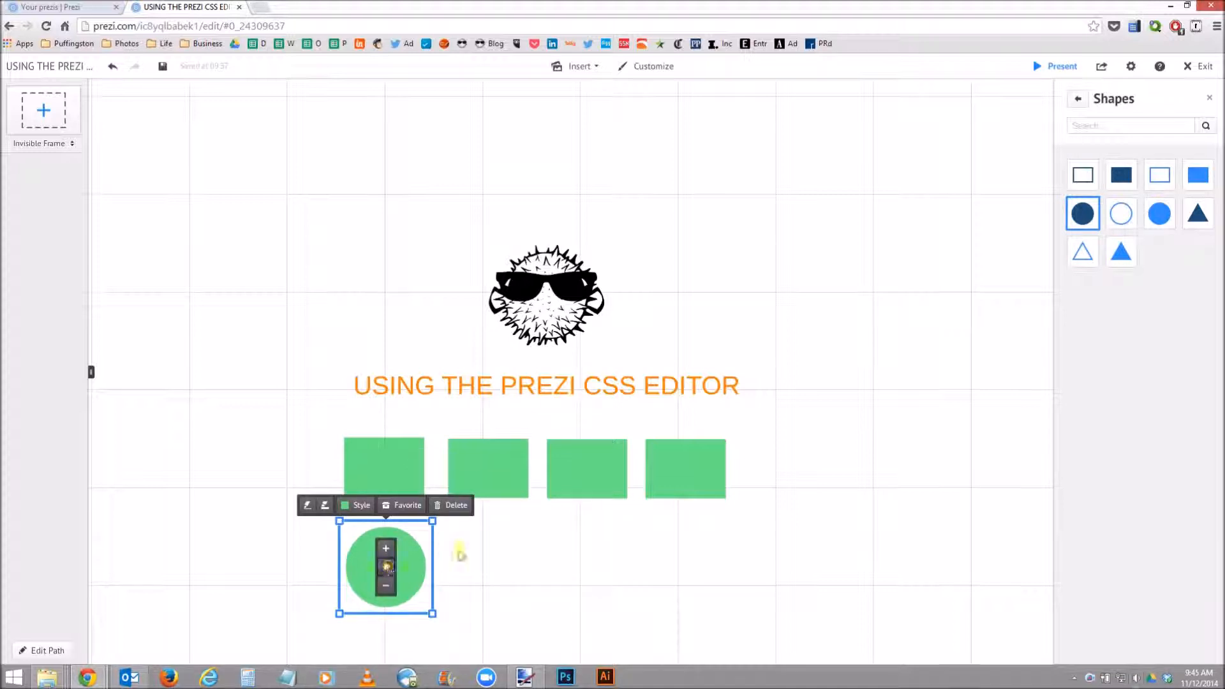
key(ctrl+c)
key(ctrl+v)
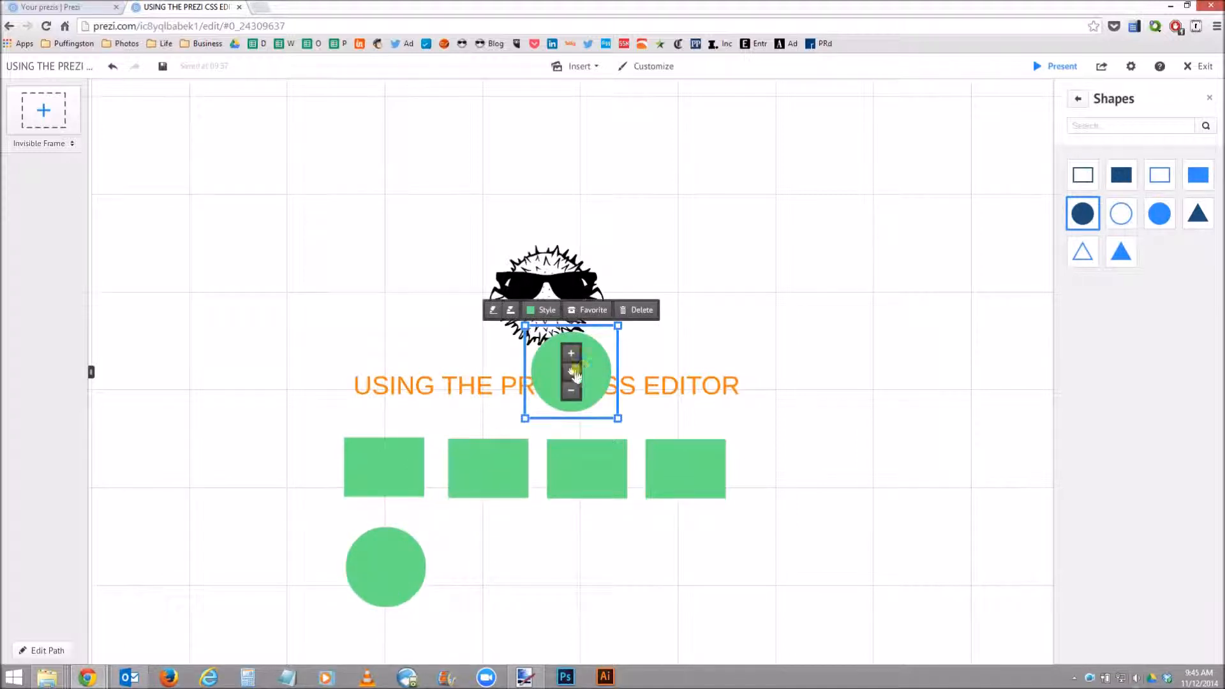
drag(572, 375, 579, 574)
click(809, 547)
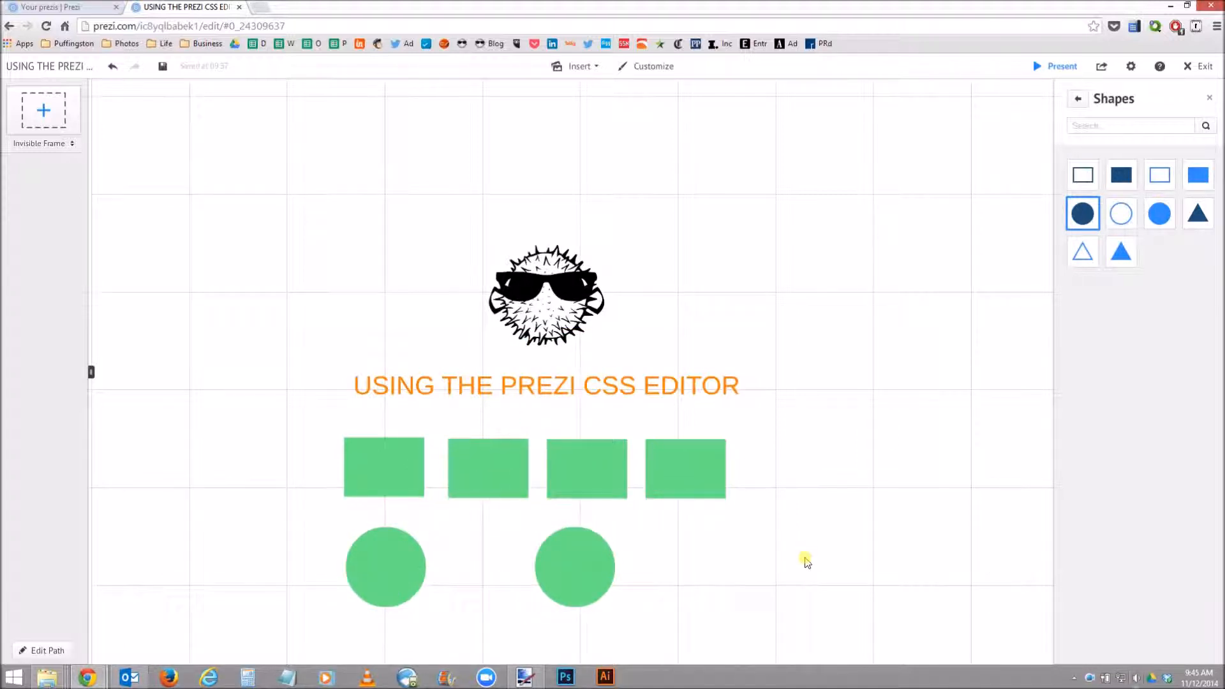
Delete the pufferfish image and the "USING THE PREZI CSS EDITOR" title together, and close the shapes list.
drag(834, 368, 857, 314)
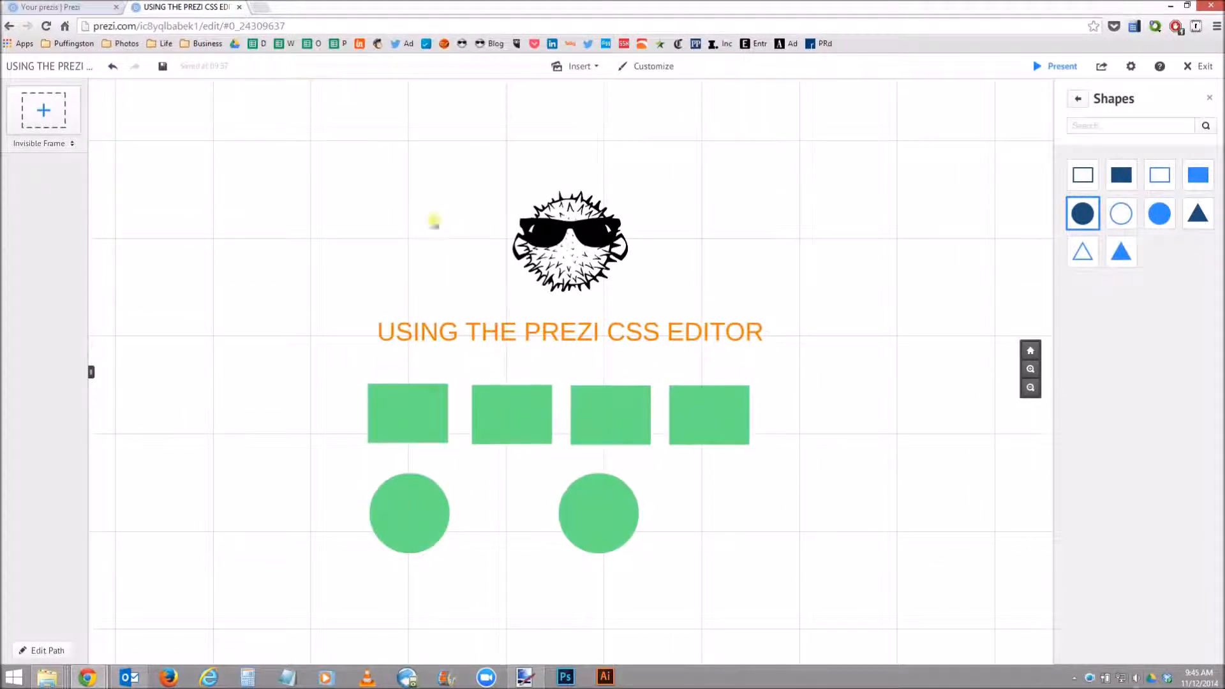
drag(336, 140, 810, 361)
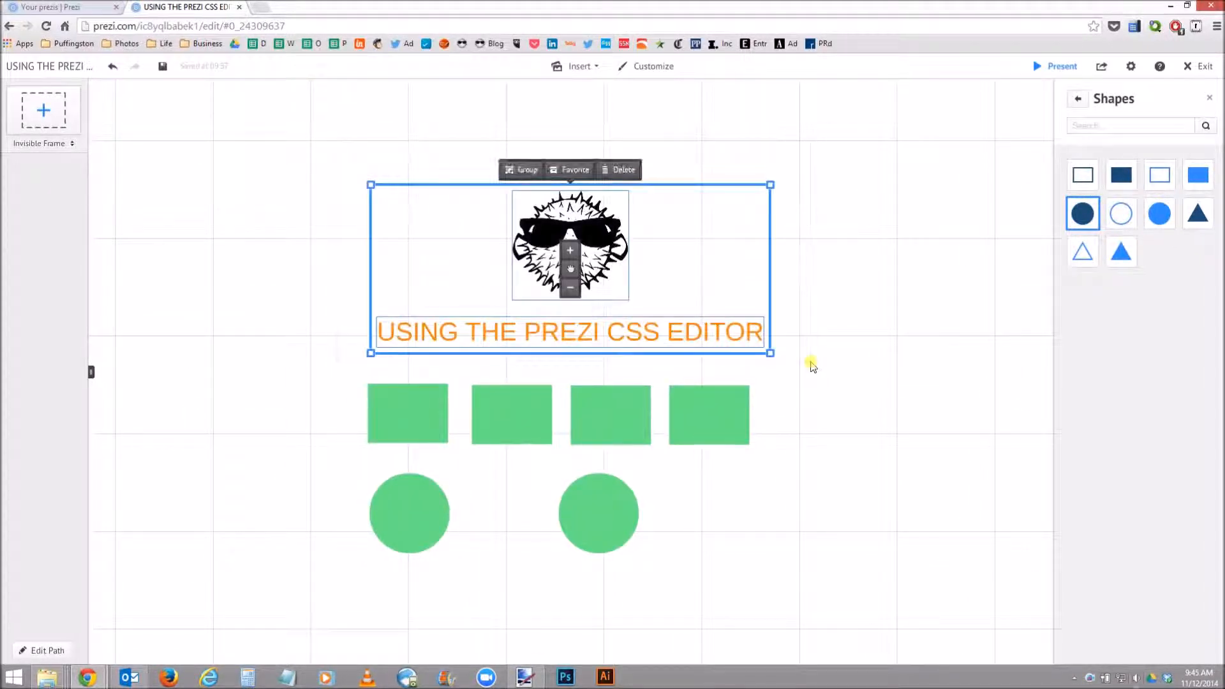
key(Delete)
click(1204, 100)
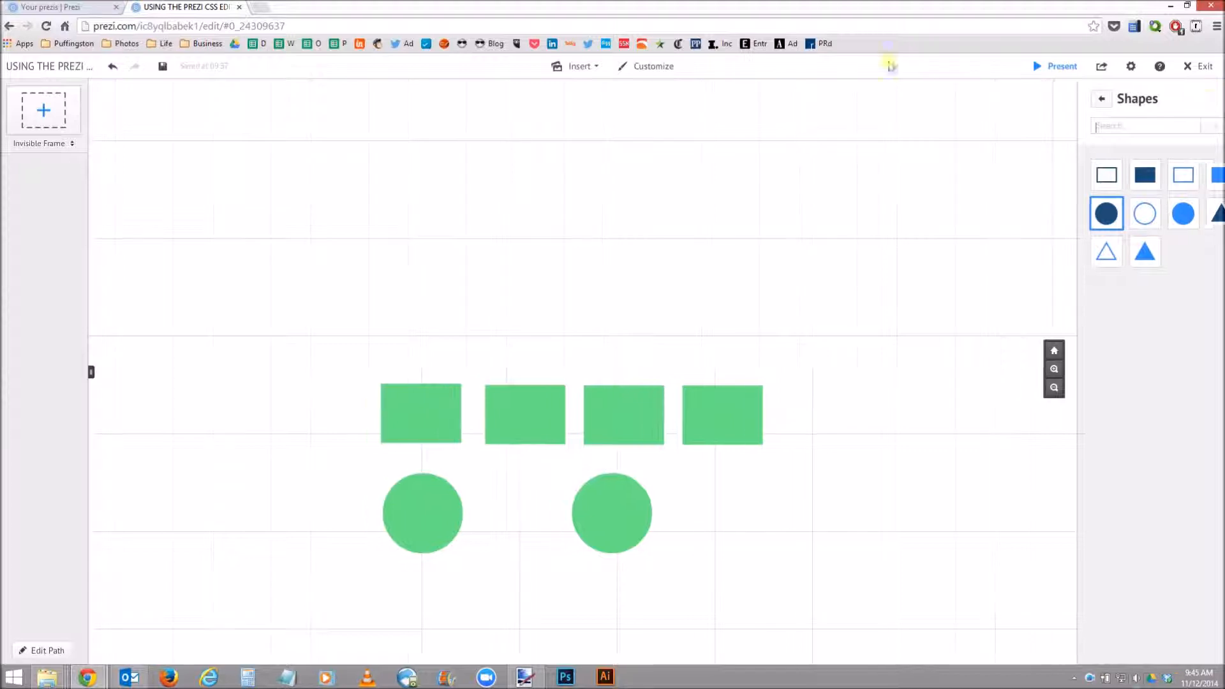
click(582, 67)
click(618, 280)
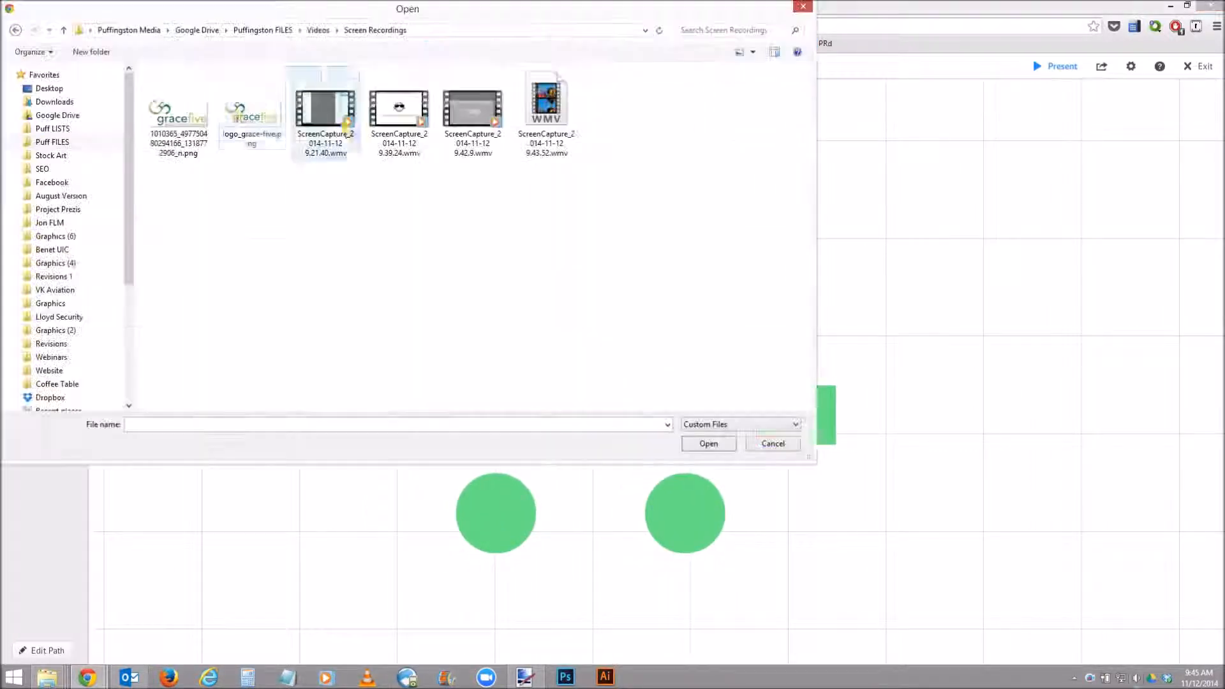
click(185, 119)
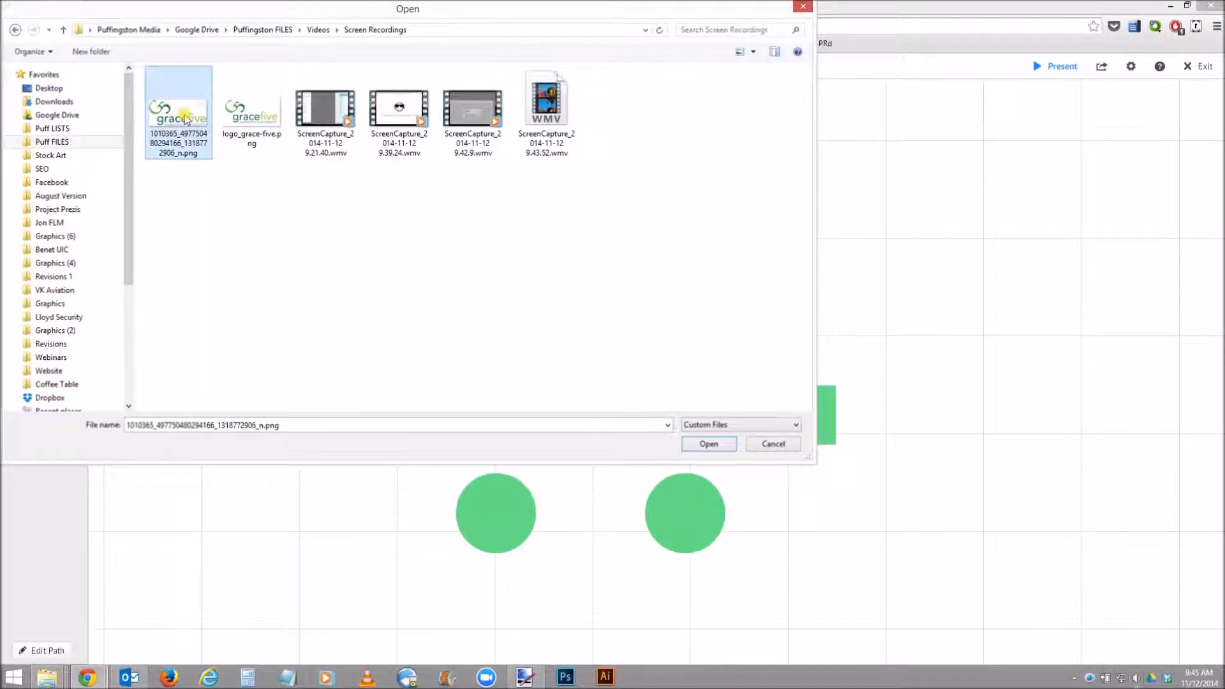
click(709, 443)
drag(321, 247, 641, 260)
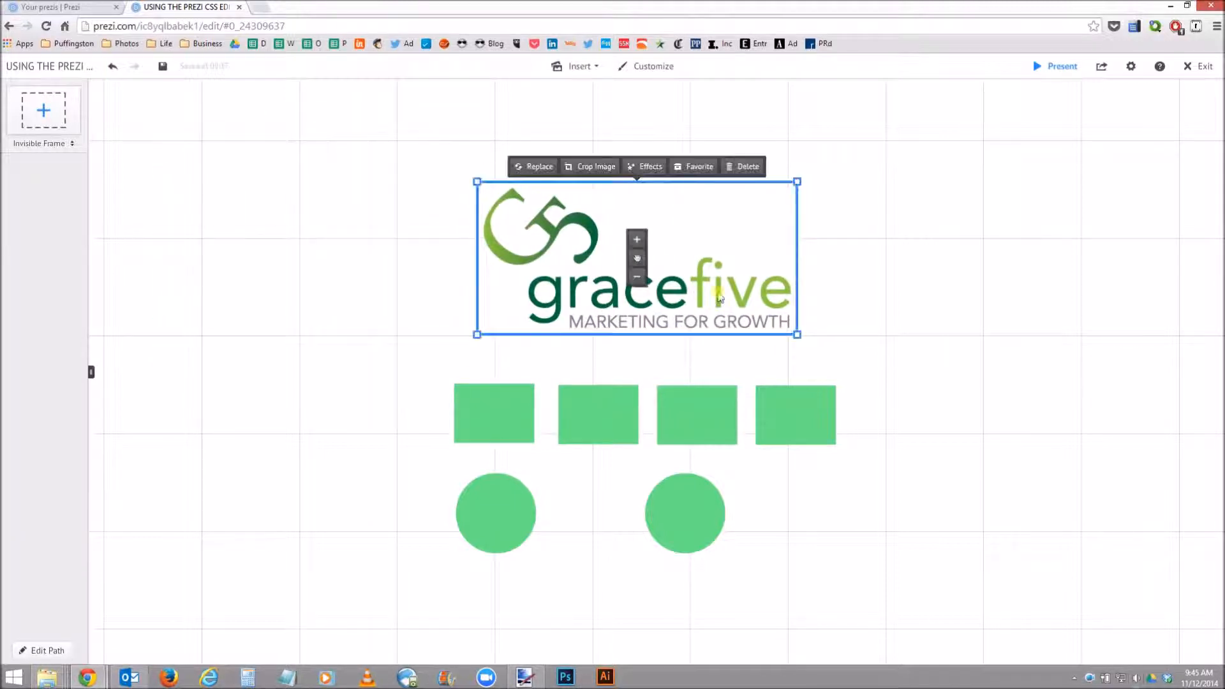
drag(798, 333, 829, 356)
click(880, 353)
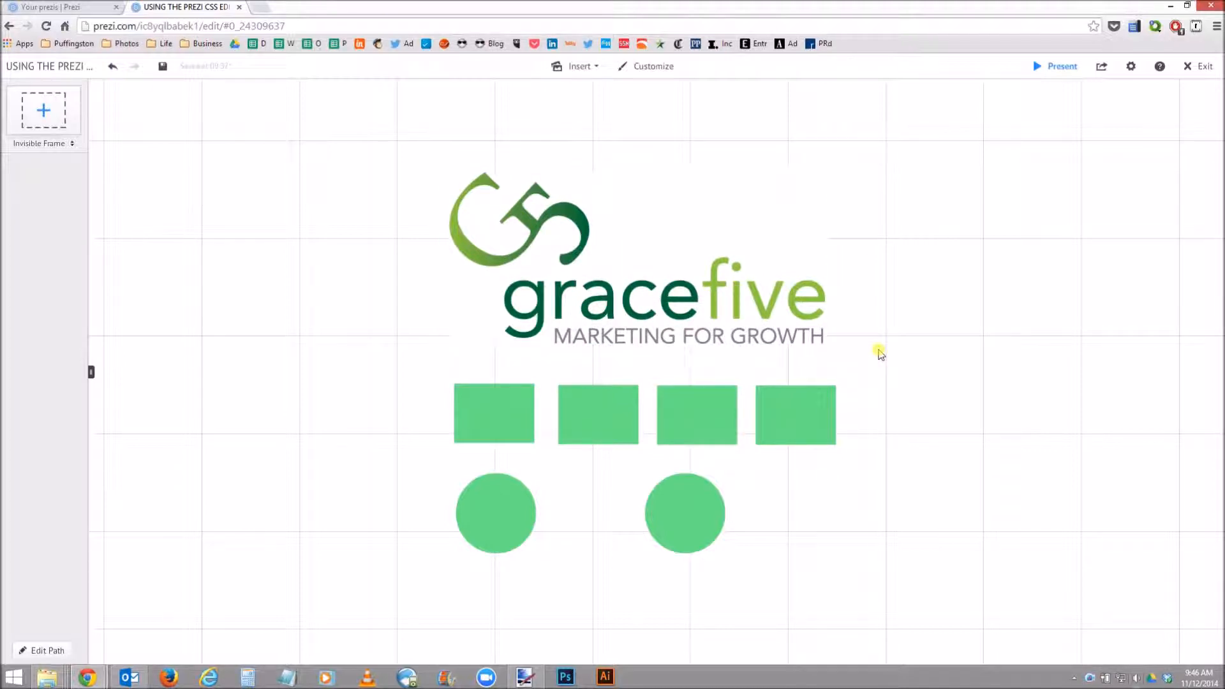
Examine the logo and the theme colours offered in the fourth rectangle's style options.
drag(886, 398, 885, 382)
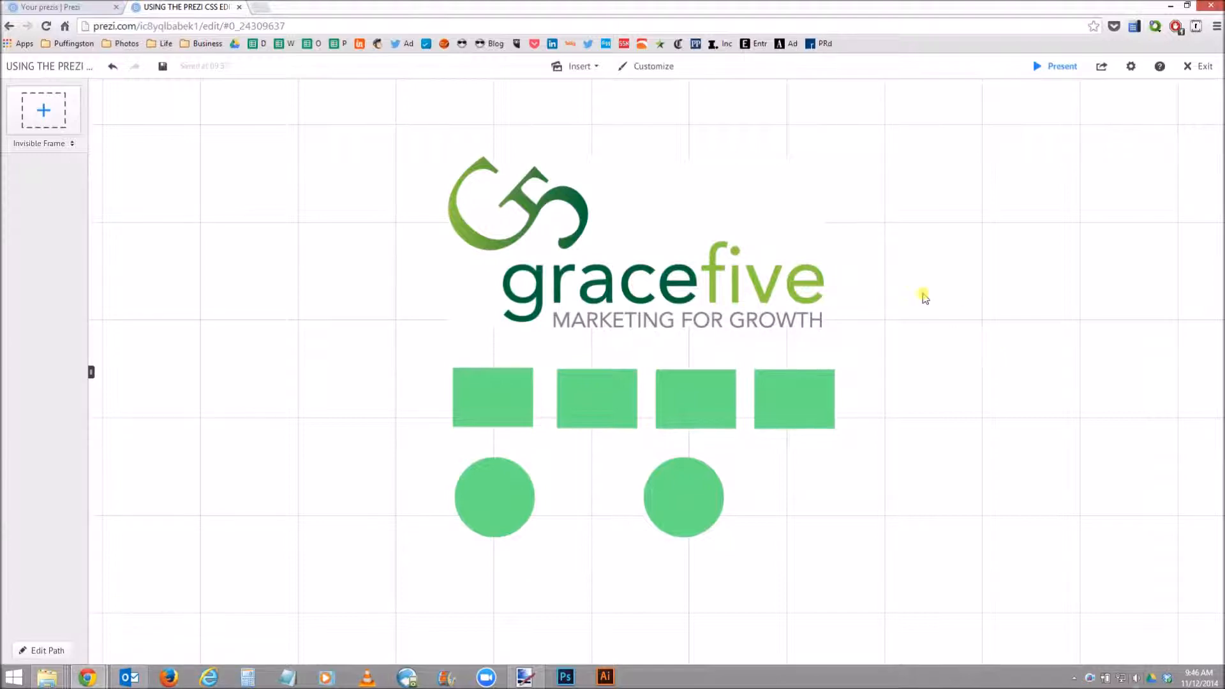
drag(922, 297, 905, 299)
click(719, 304)
click(895, 323)
click(805, 393)
click(747, 350)
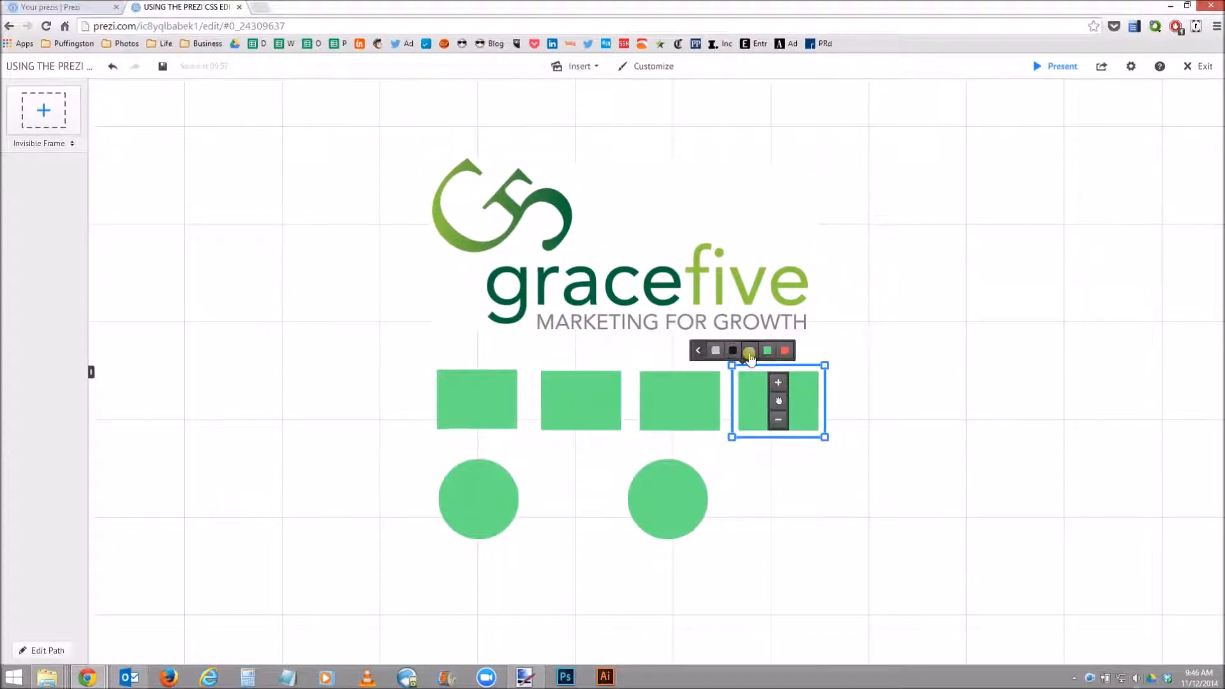
click(859, 404)
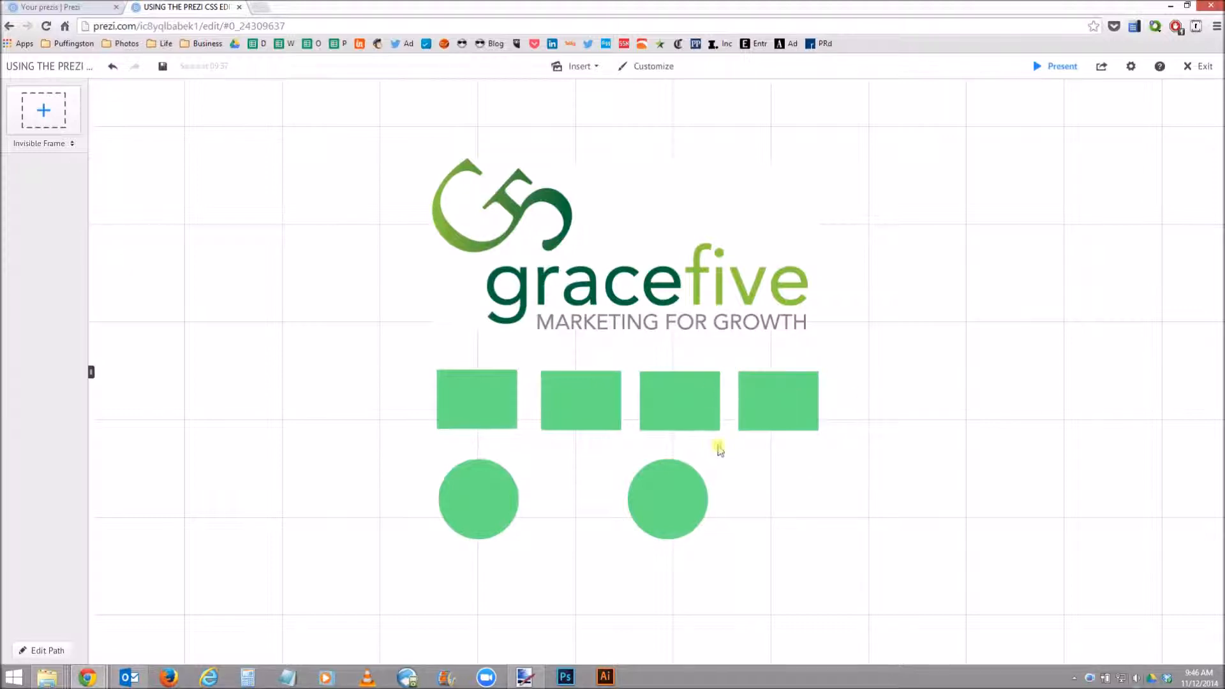
drag(783, 471, 763, 479)
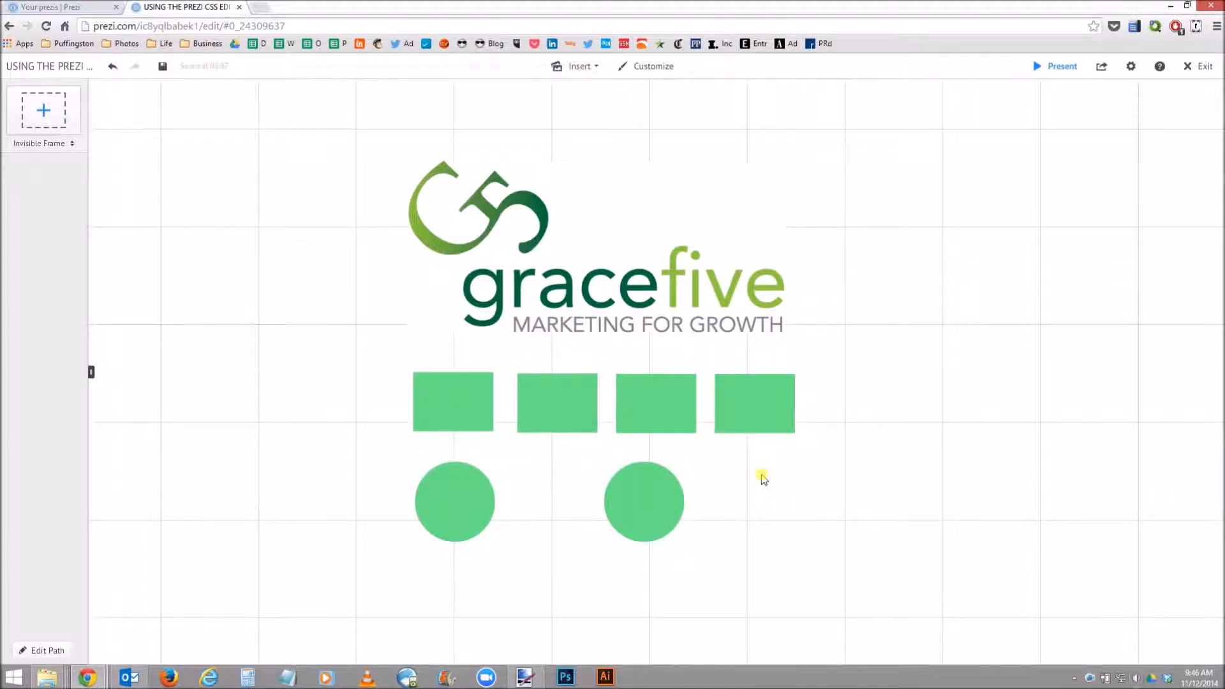
Open the Prezi CSS editor from the advanced theme settings, place it beside the artwork and make it taller.
click(659, 68)
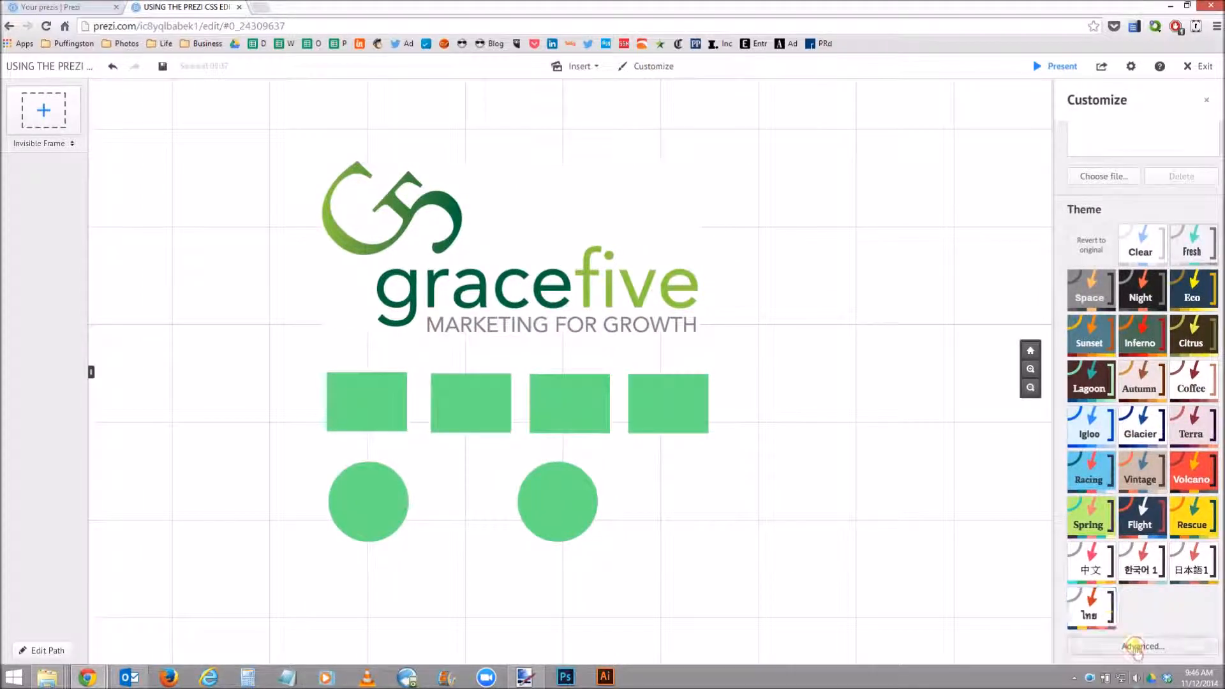
click(1143, 646)
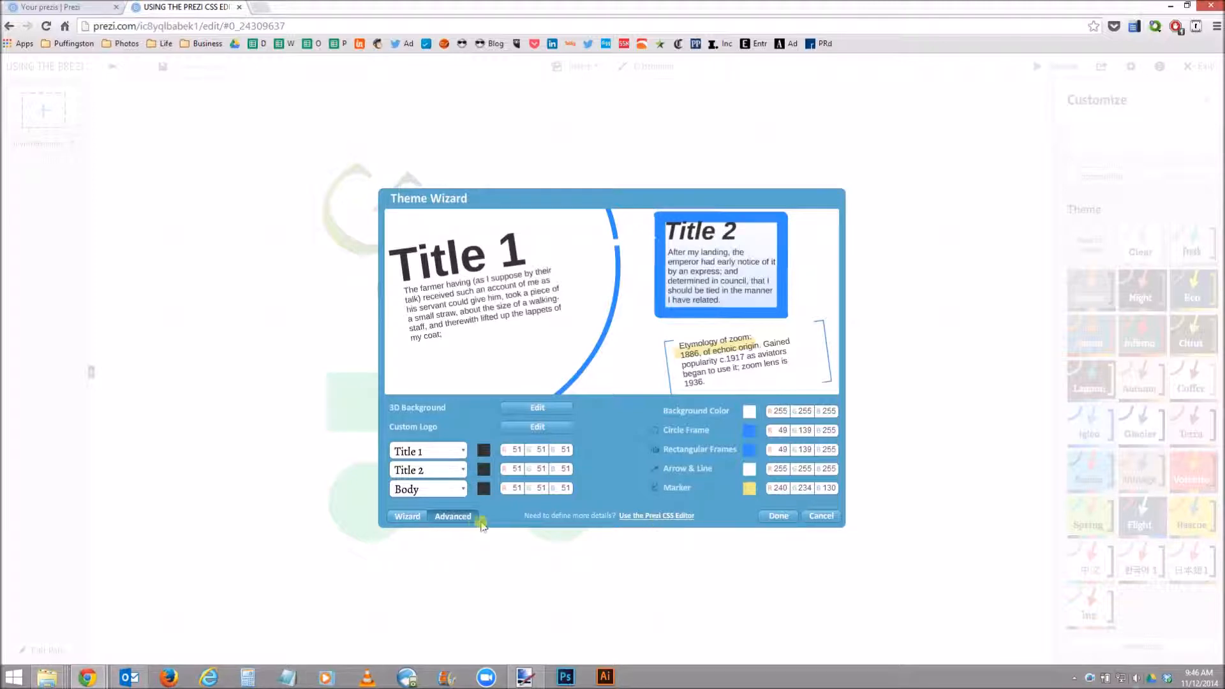
click(654, 517)
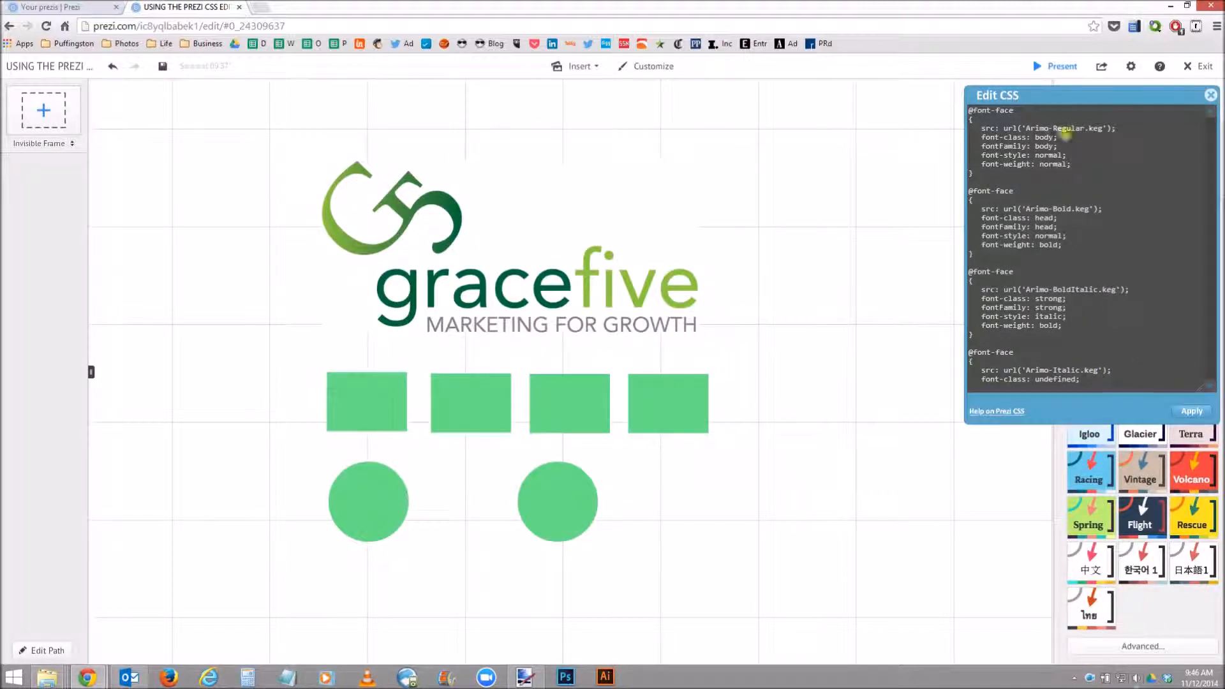
drag(1040, 102, 798, 131)
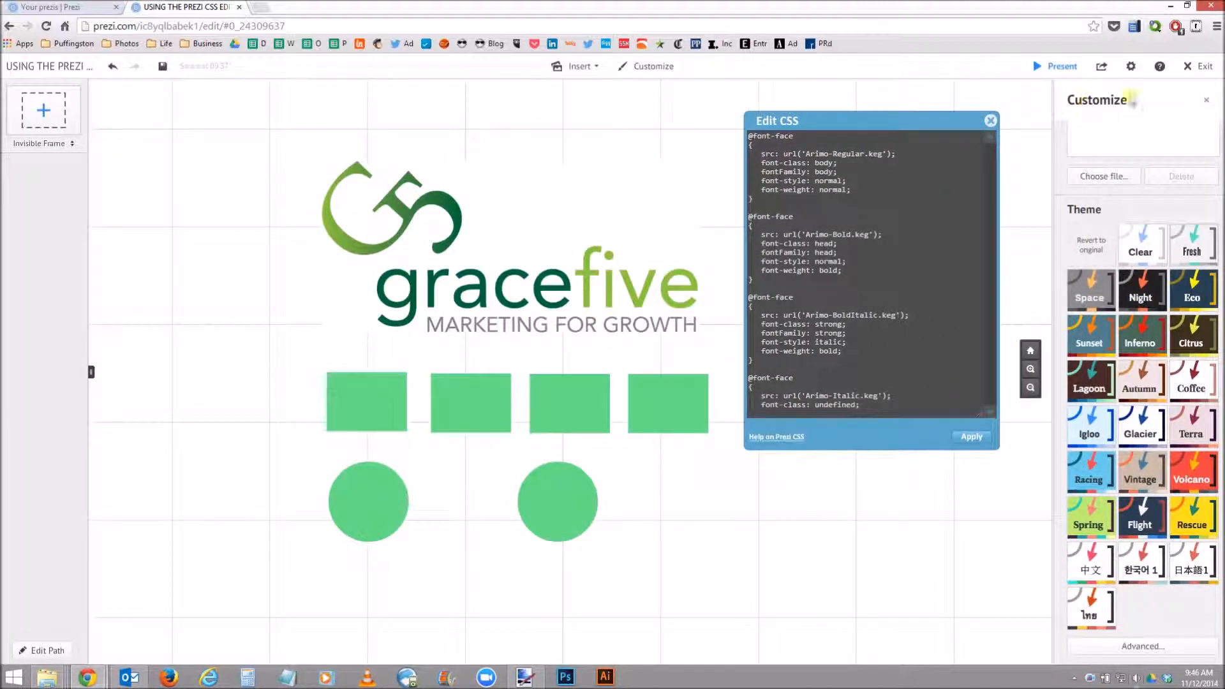
drag(981, 419, 971, 613)
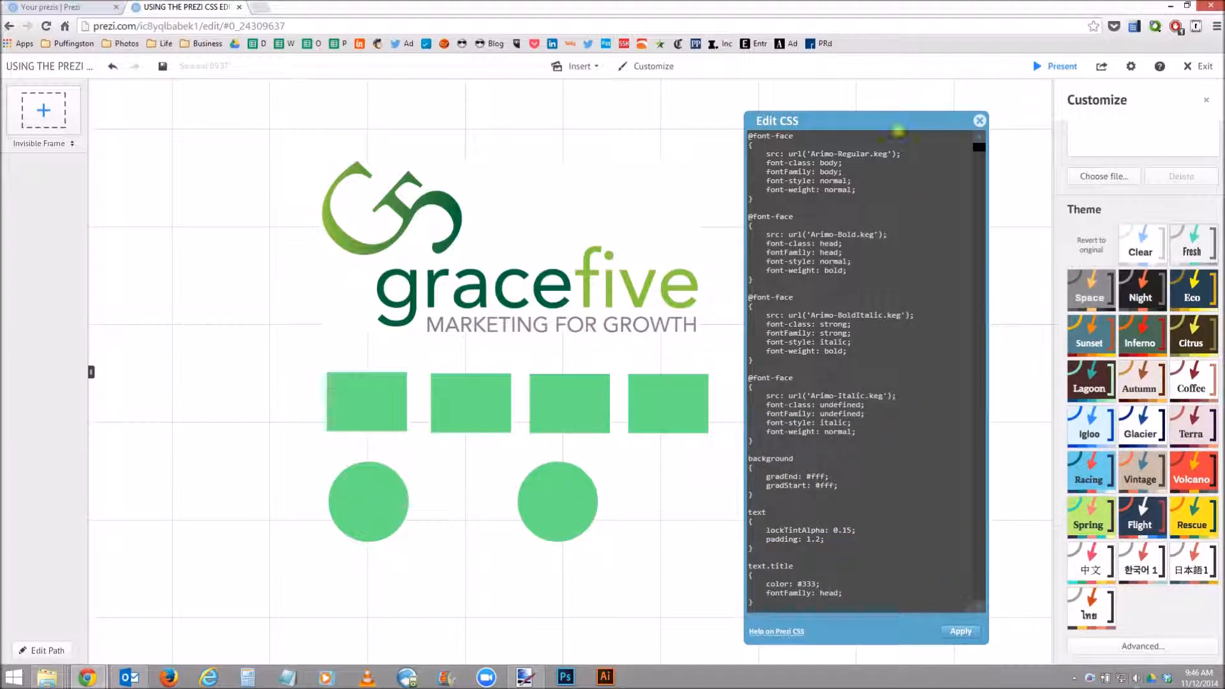
drag(881, 122, 880, 116)
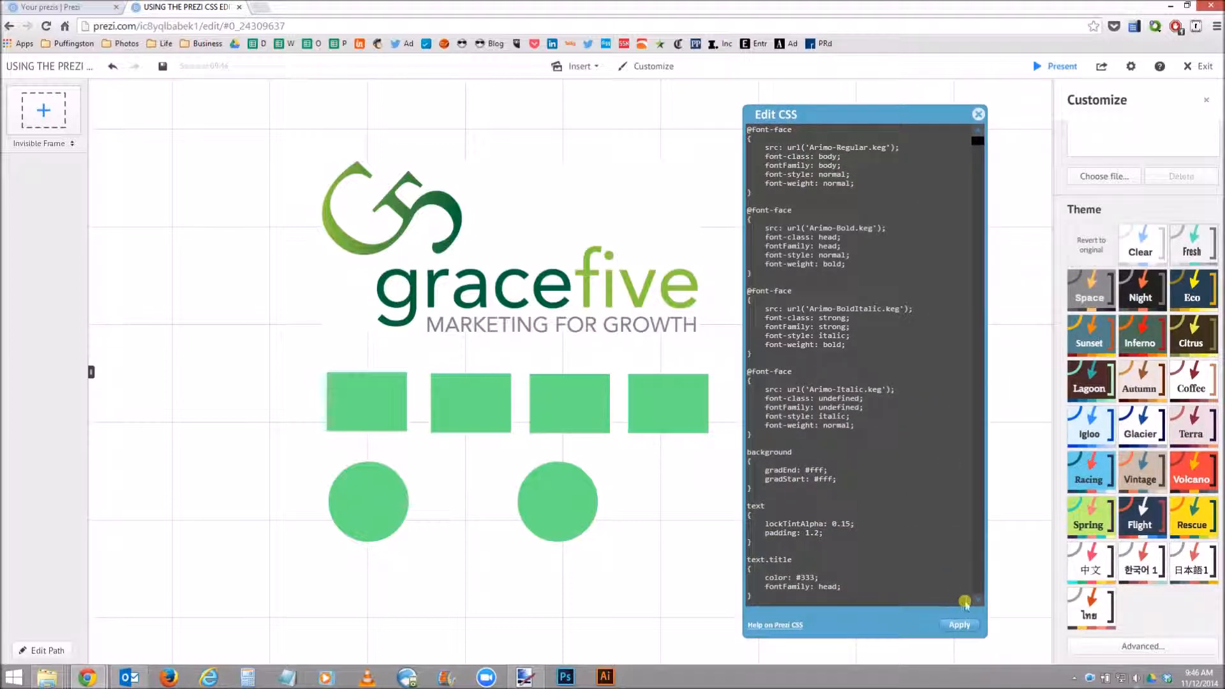
mouse_move(816, 112)
mouse_down()
mouse_move(331, 102)
mouse_move(830, 109)
mouse_up()
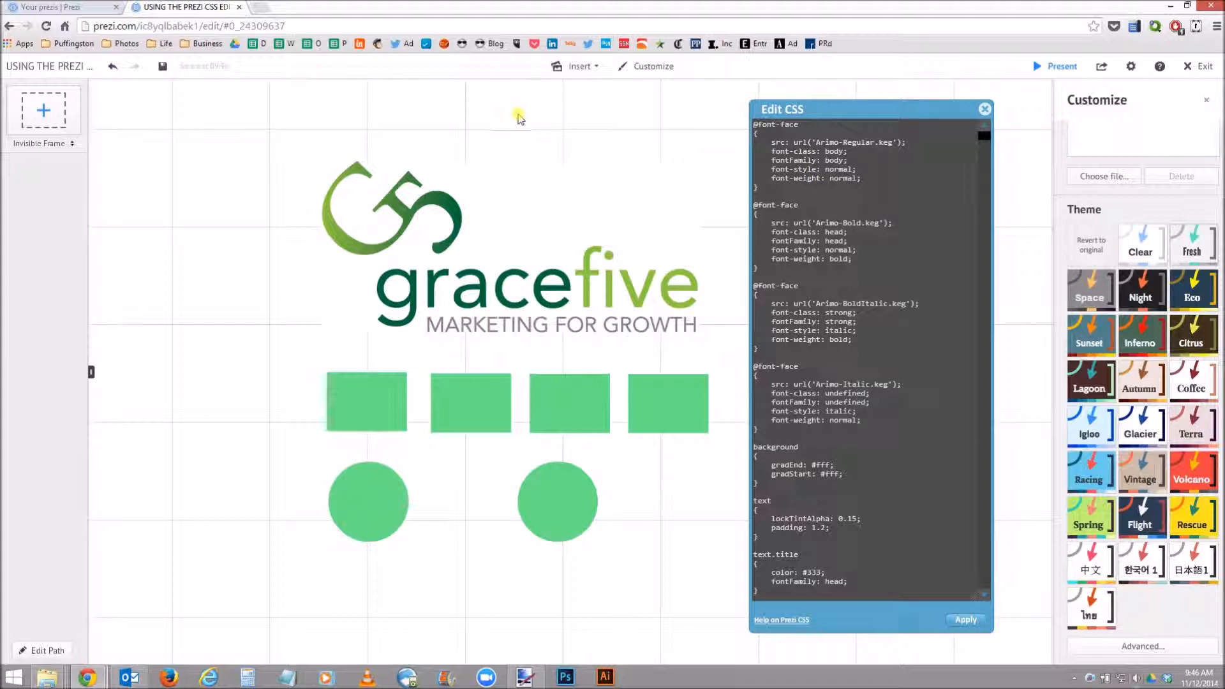
double_click(516, 121)
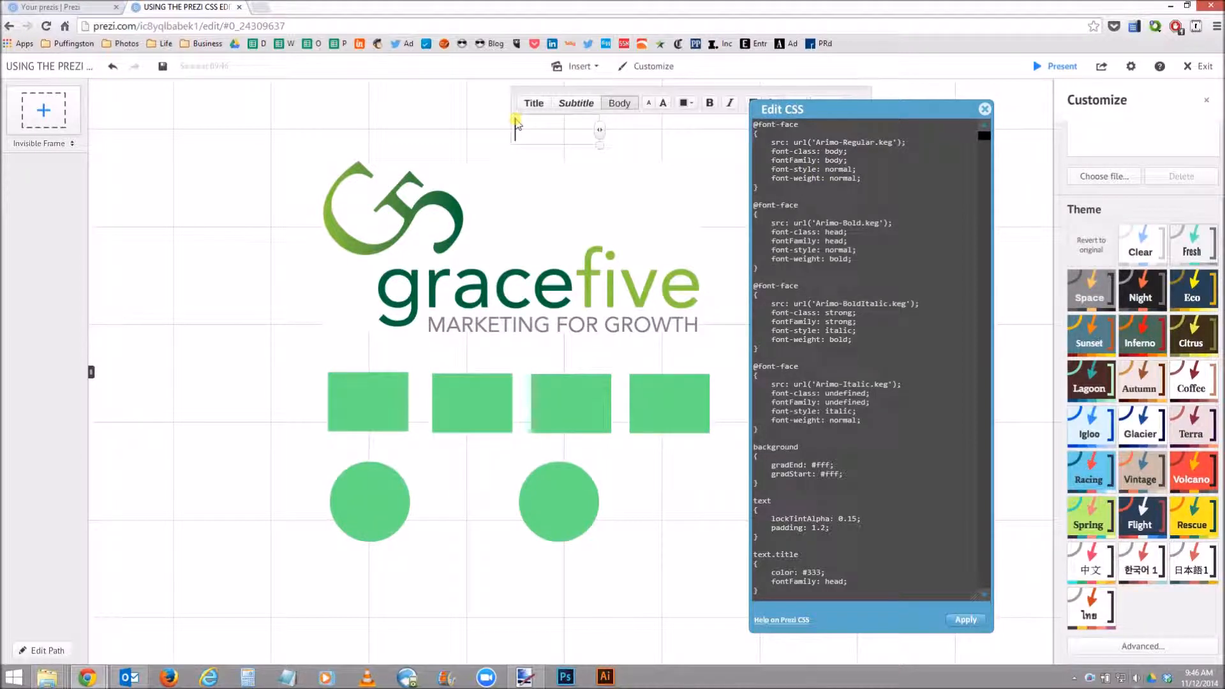
text(ikjlkj)
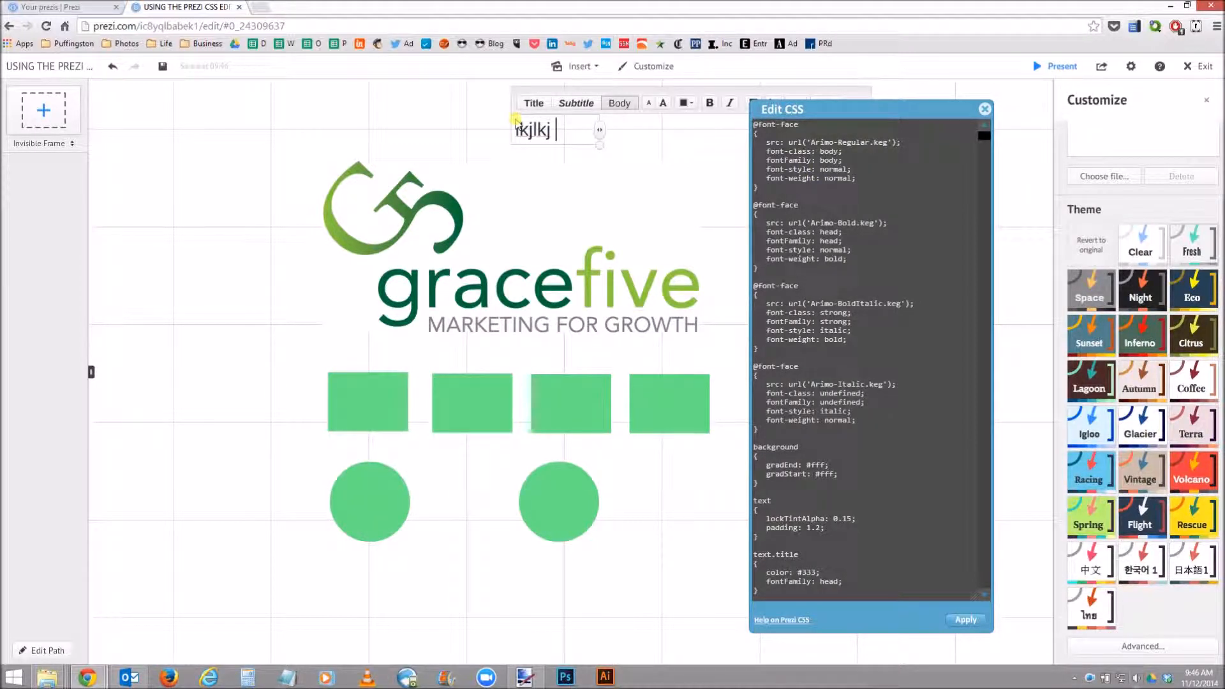
key(BackSpace)
key(BackSpace)
key(BackSpace)
key(BackSpace)
key(BackSpace)
key(BackSpace)
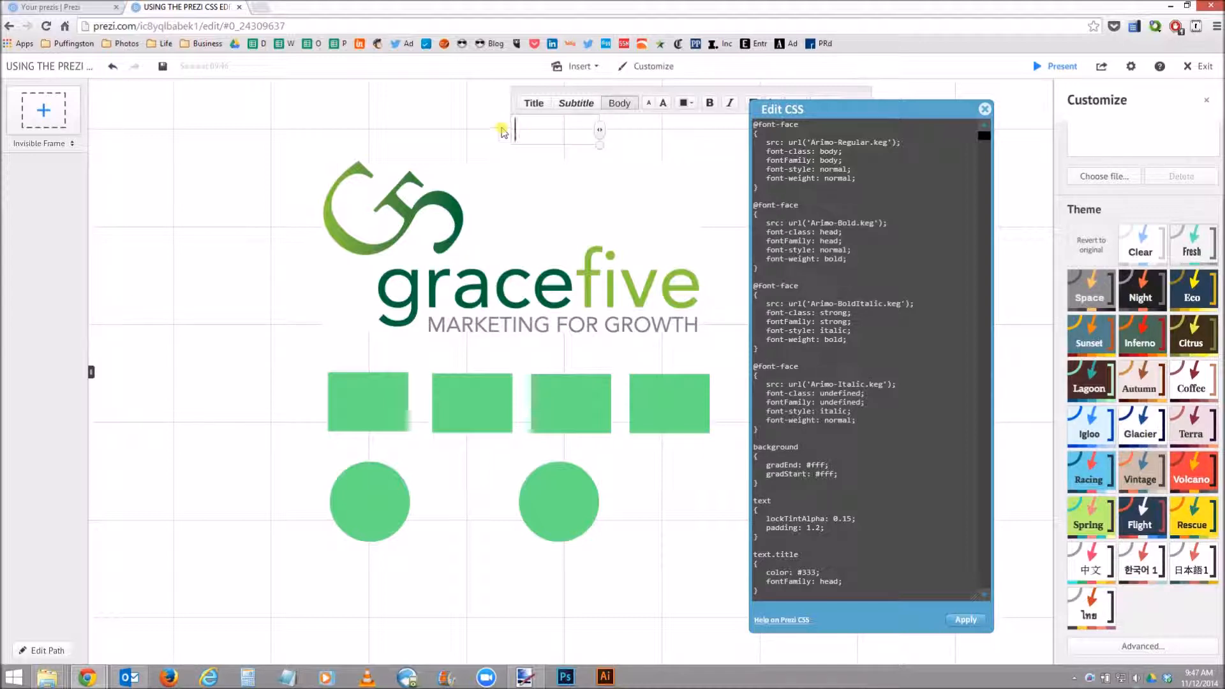
click(496, 128)
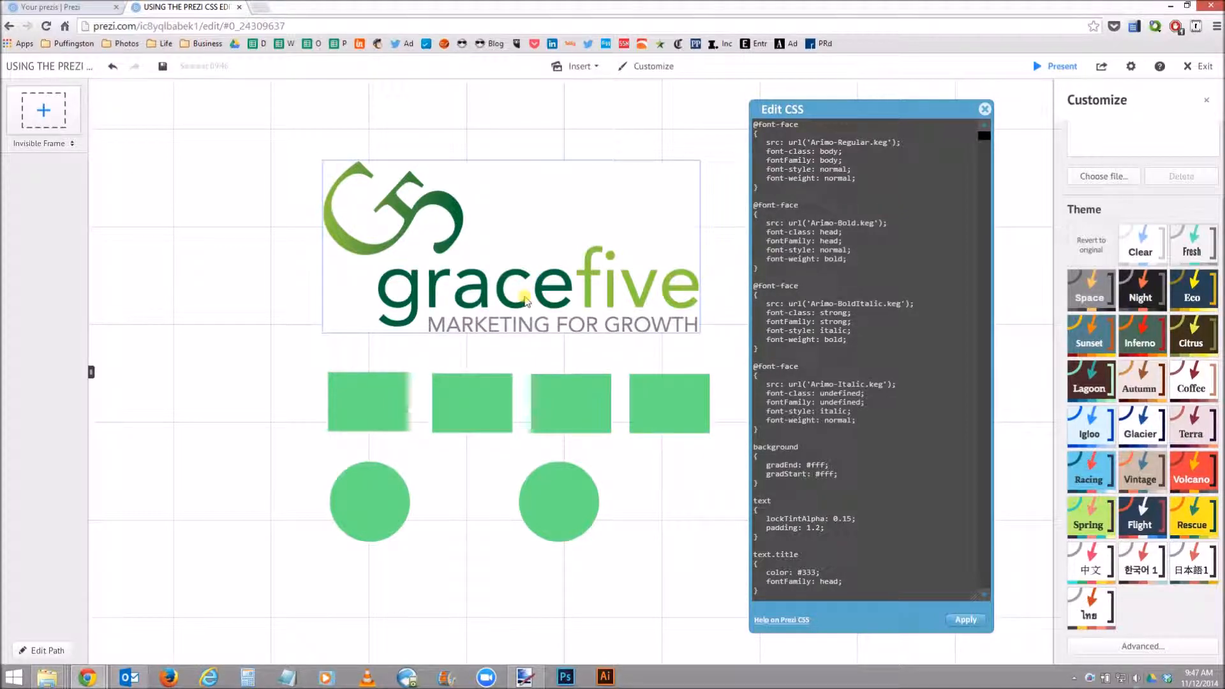
Examine the theme colours offered in the first rectangle's style options.
scroll(830, 323, down, 2)
scroll(903, 324, down, 1)
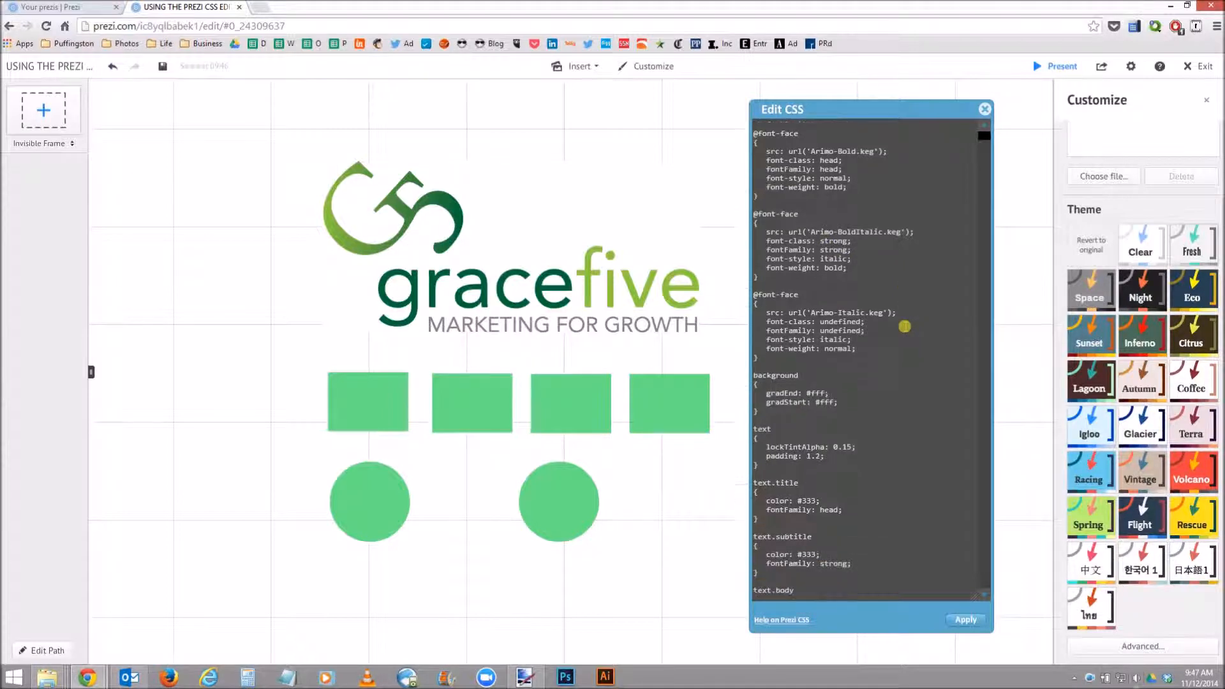
click(372, 410)
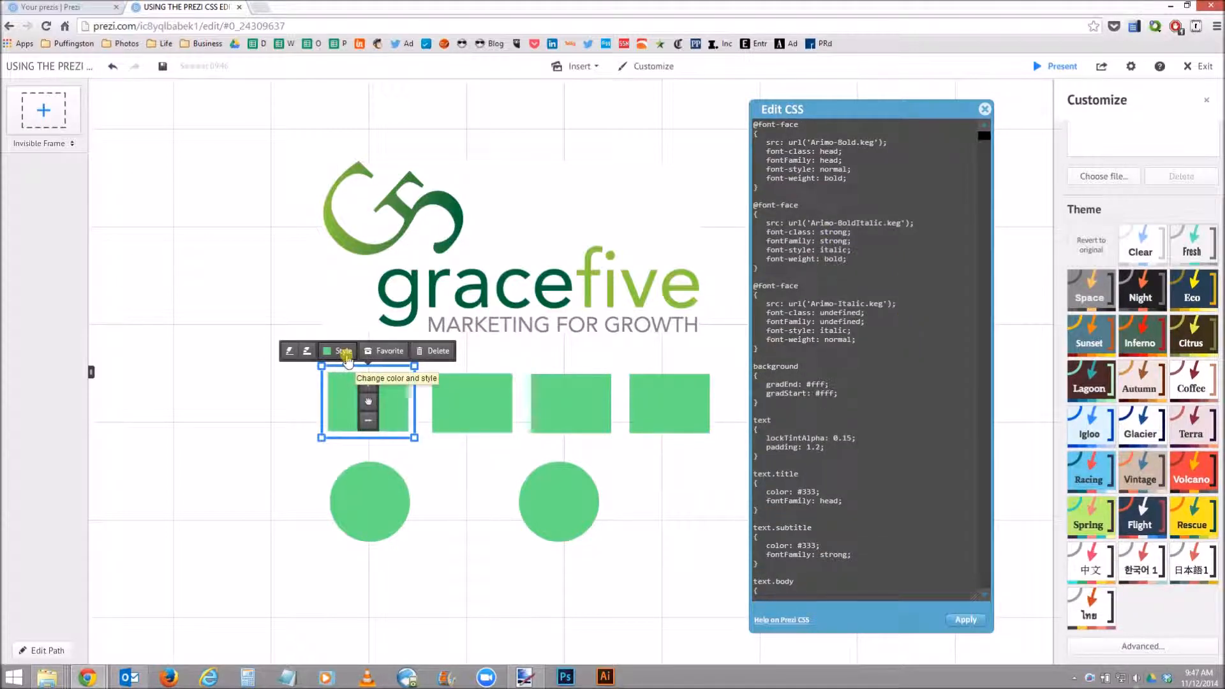
click(344, 352)
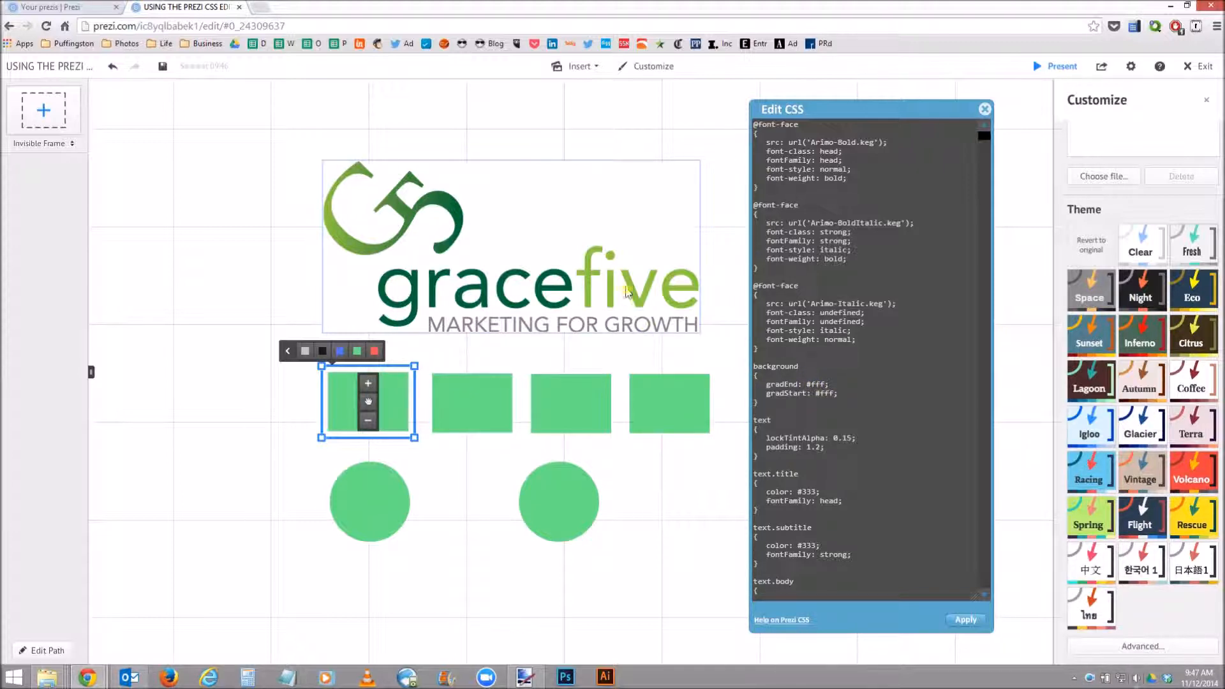
Look through the CSS for the shape.style1 to shape.style5 blocks and their colour values.
click(848, 380)
scroll(851, 382, down, 10)
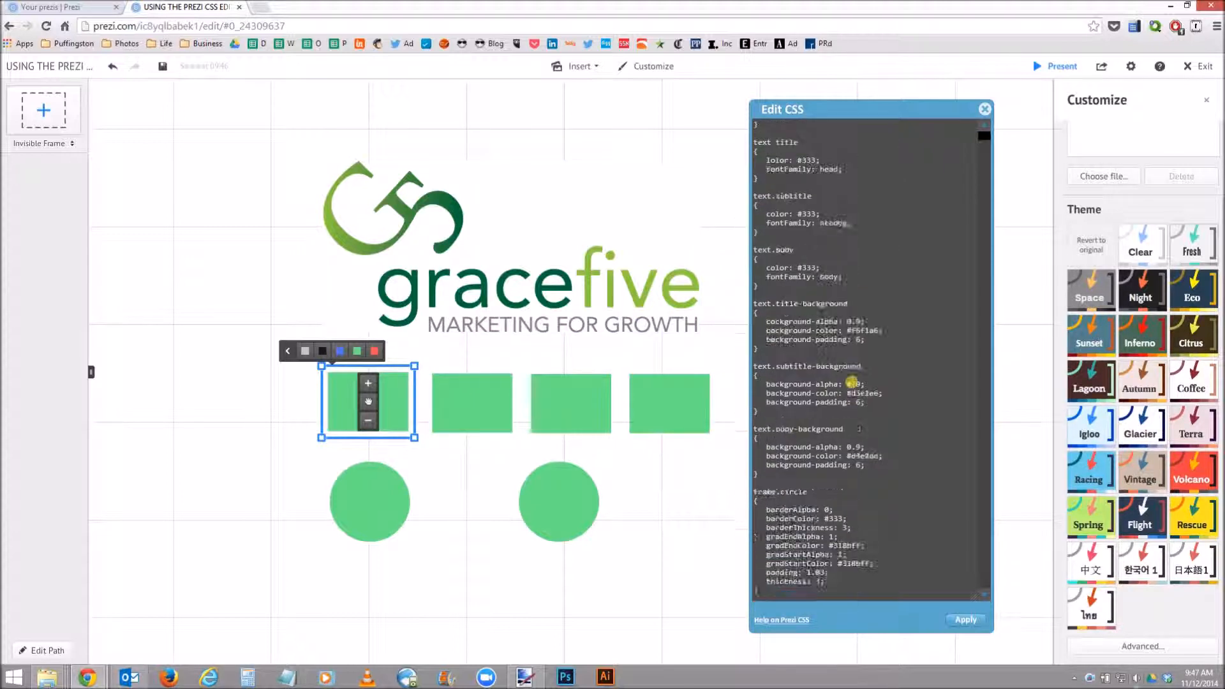
scroll(852, 383, down, 10)
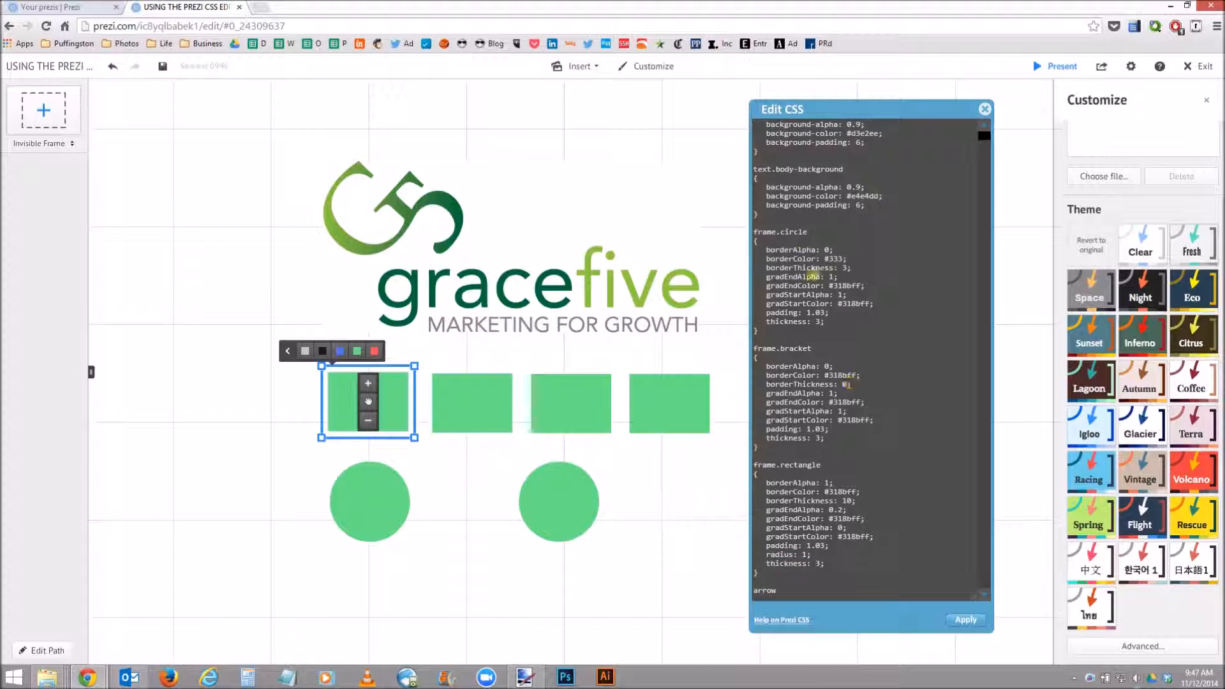
scroll(925, 381, down, 8)
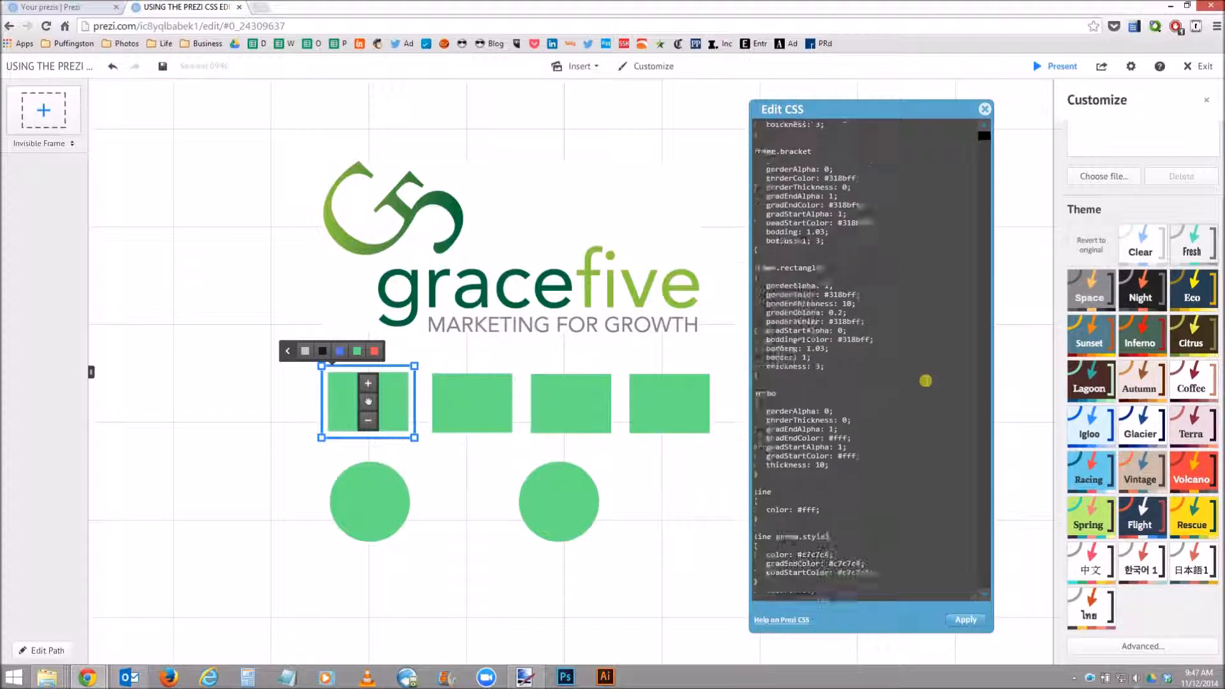
scroll(925, 381, down, 5)
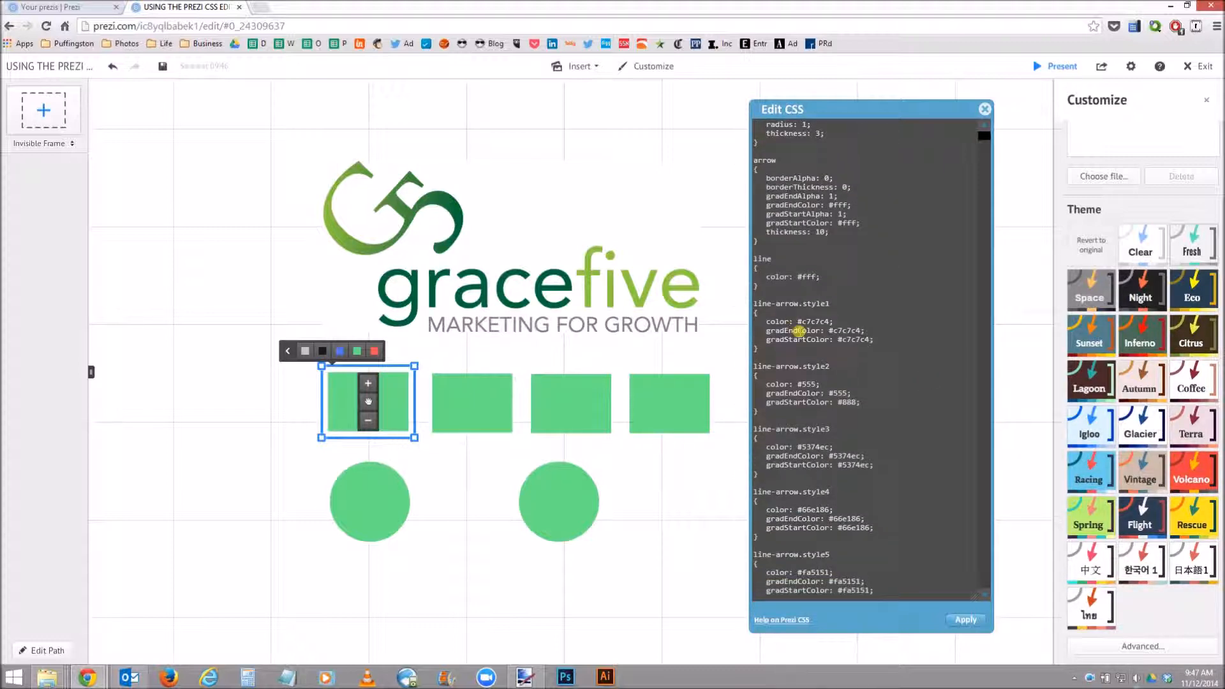
scroll(840, 416, down, 4)
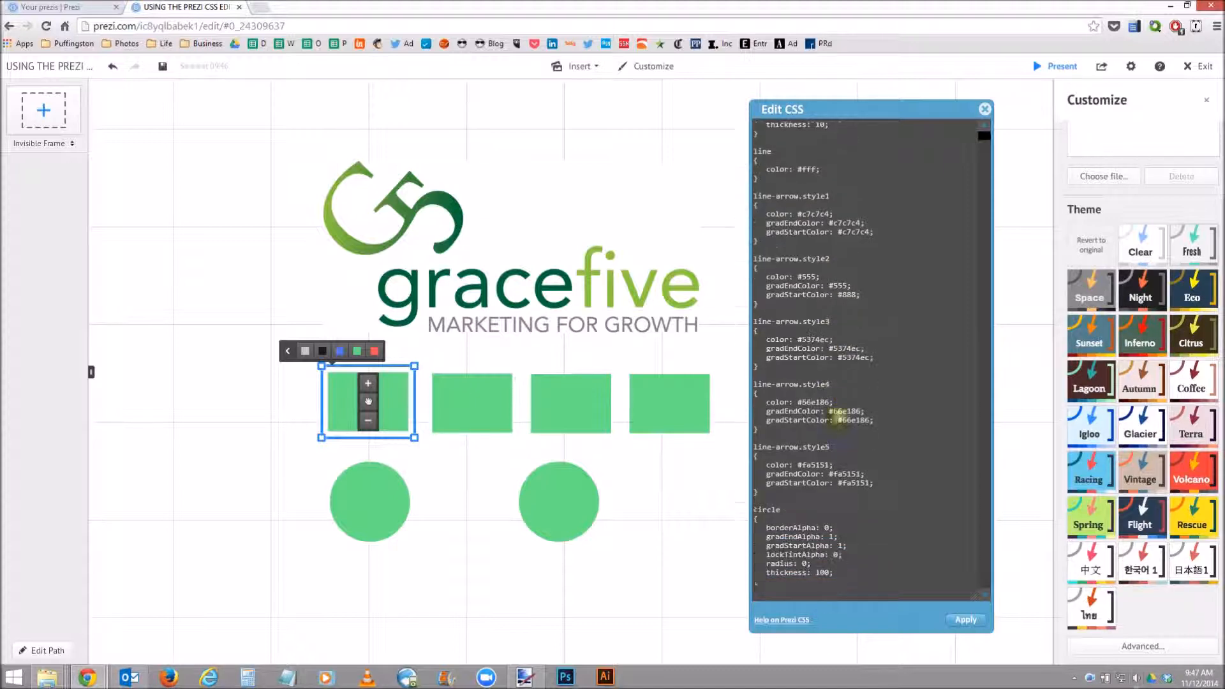
scroll(839, 416, down, 5)
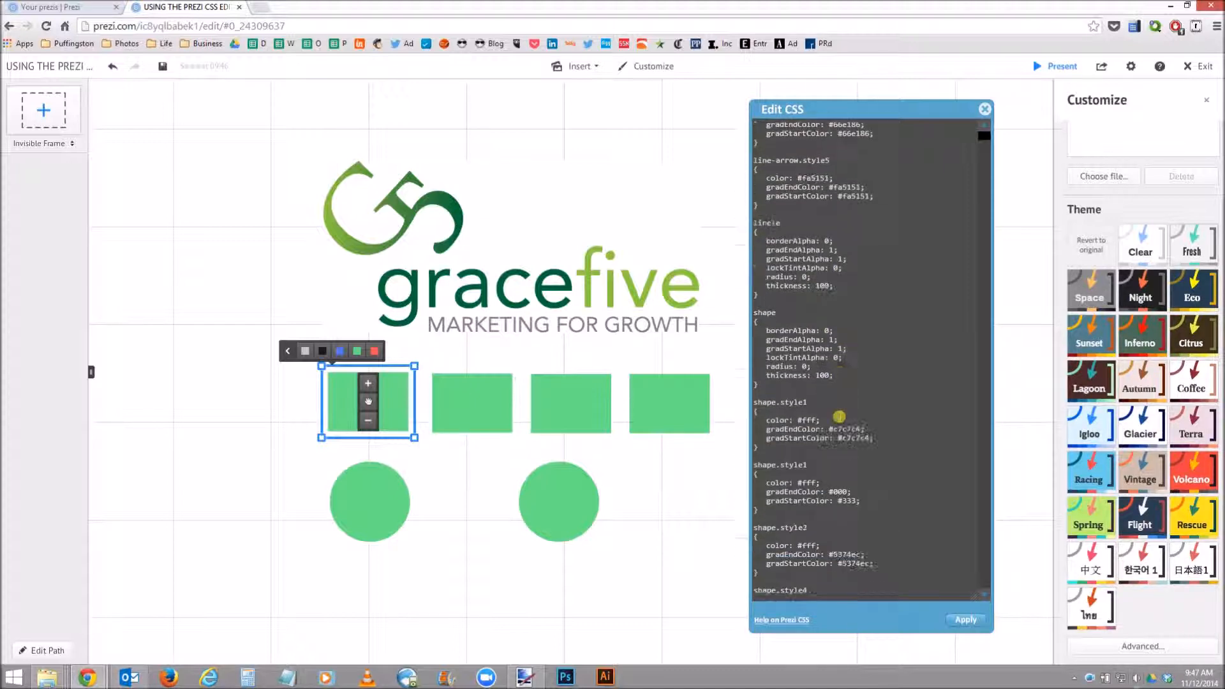
scroll(839, 416, down, 3)
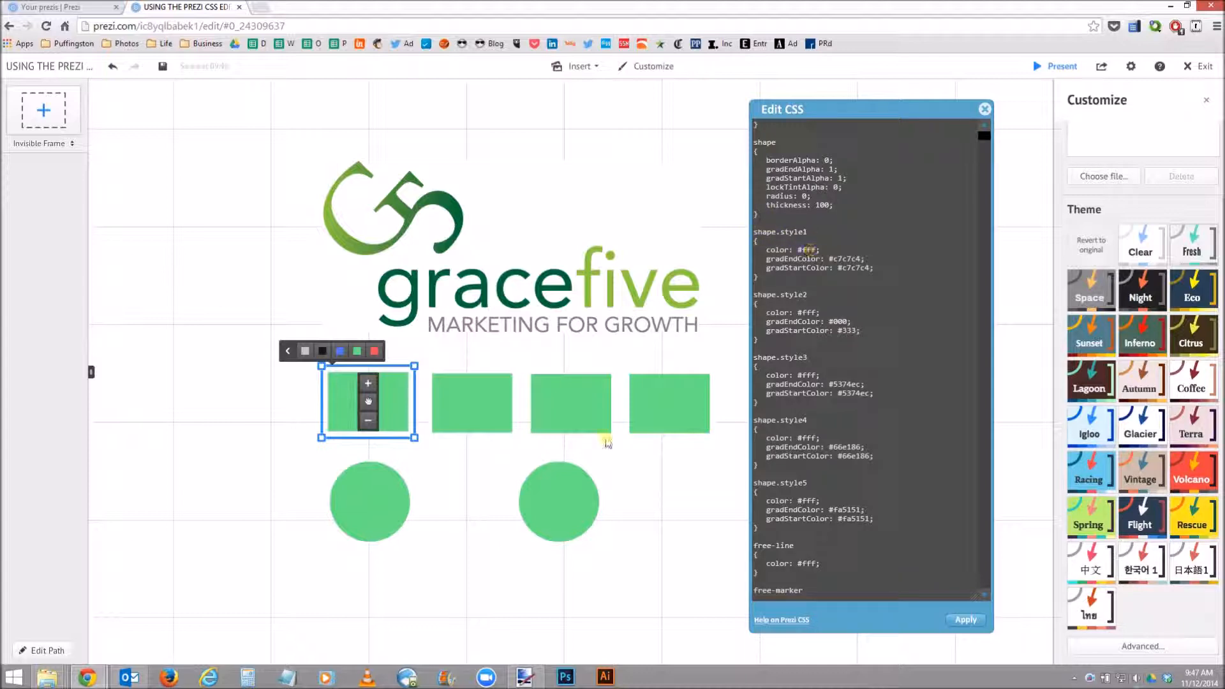
Select the first rectangle and locate the gradient colours of shape.style4 in the CSS.
click(378, 514)
click(367, 408)
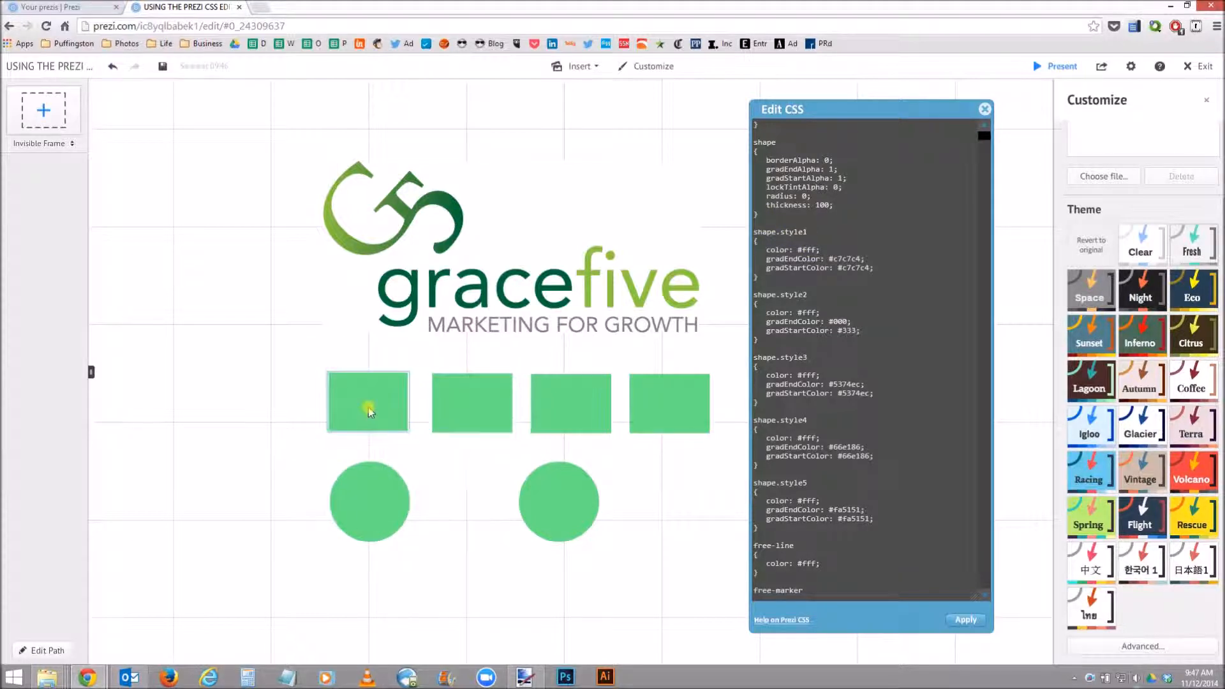
scroll(811, 412, down, 1)
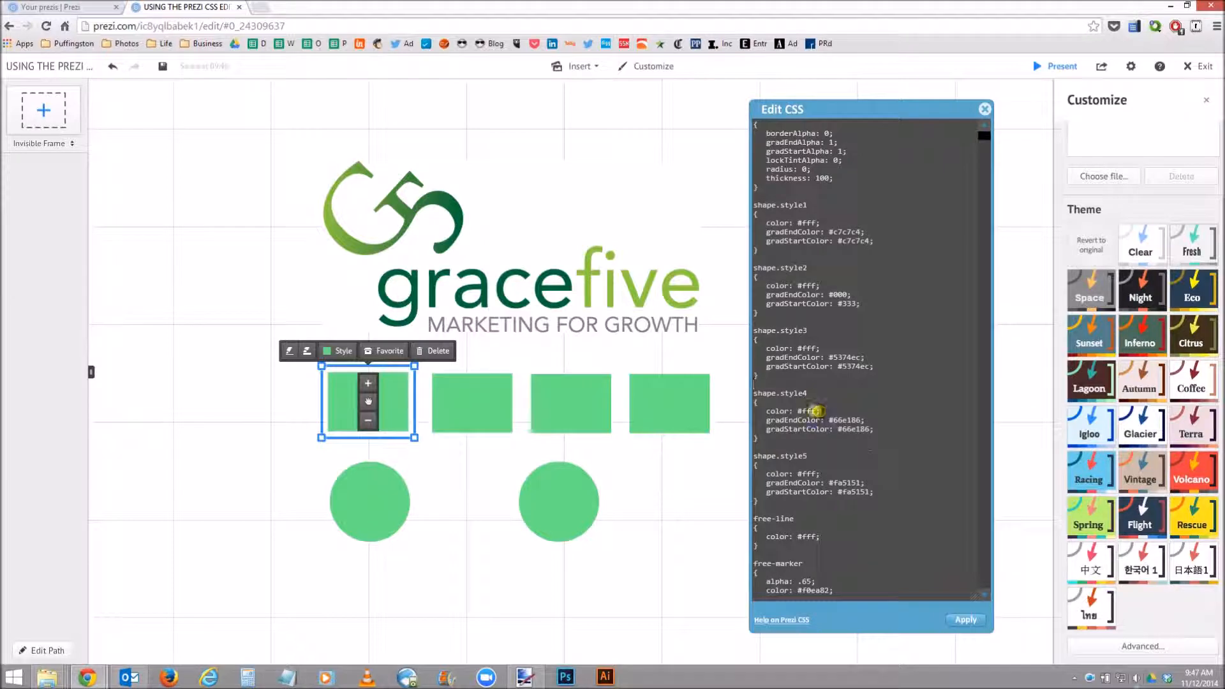
click(816, 409)
scroll(842, 357, down, 1)
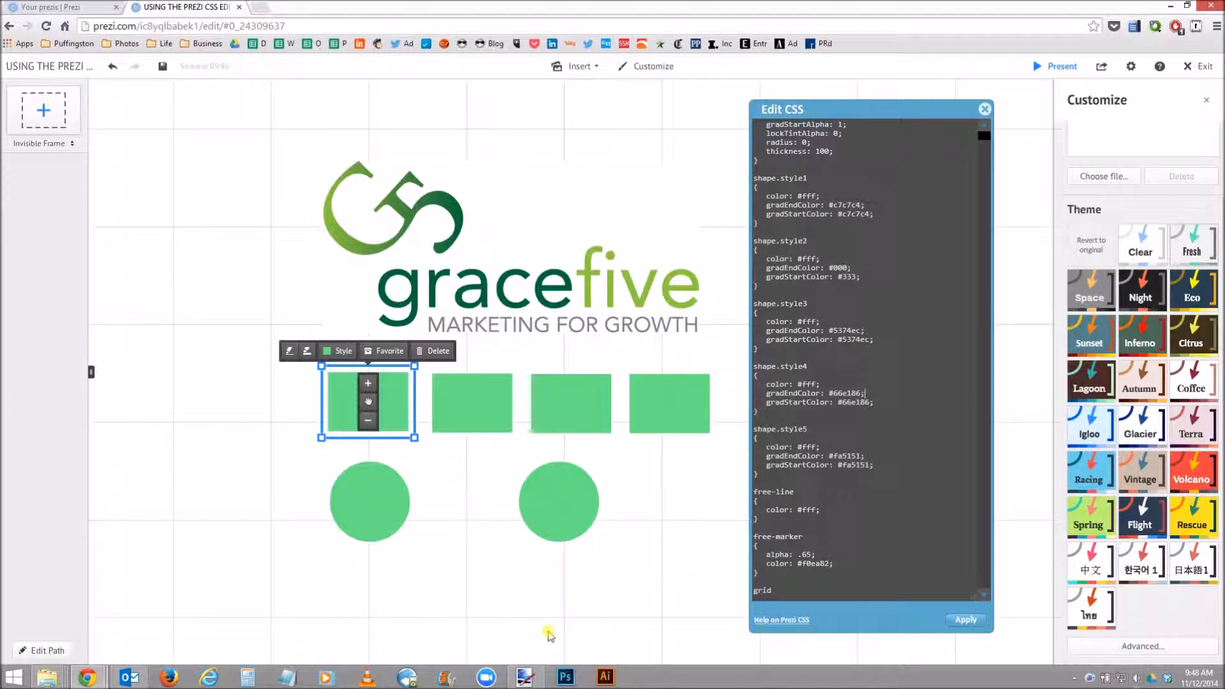
Switch to paint.net, sample the light green of "five" in the logo with the Color Picker, and copy its hex code 8CC63F.
mouse_move(528, 670)
click(520, 622)
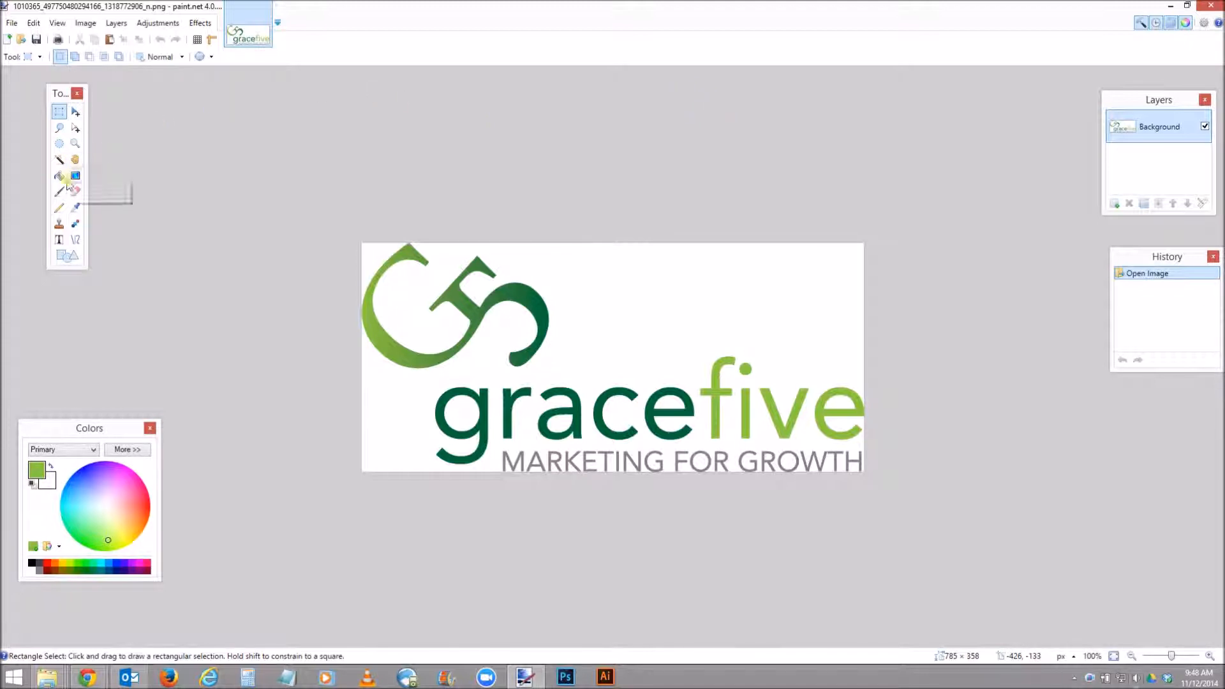
click(76, 208)
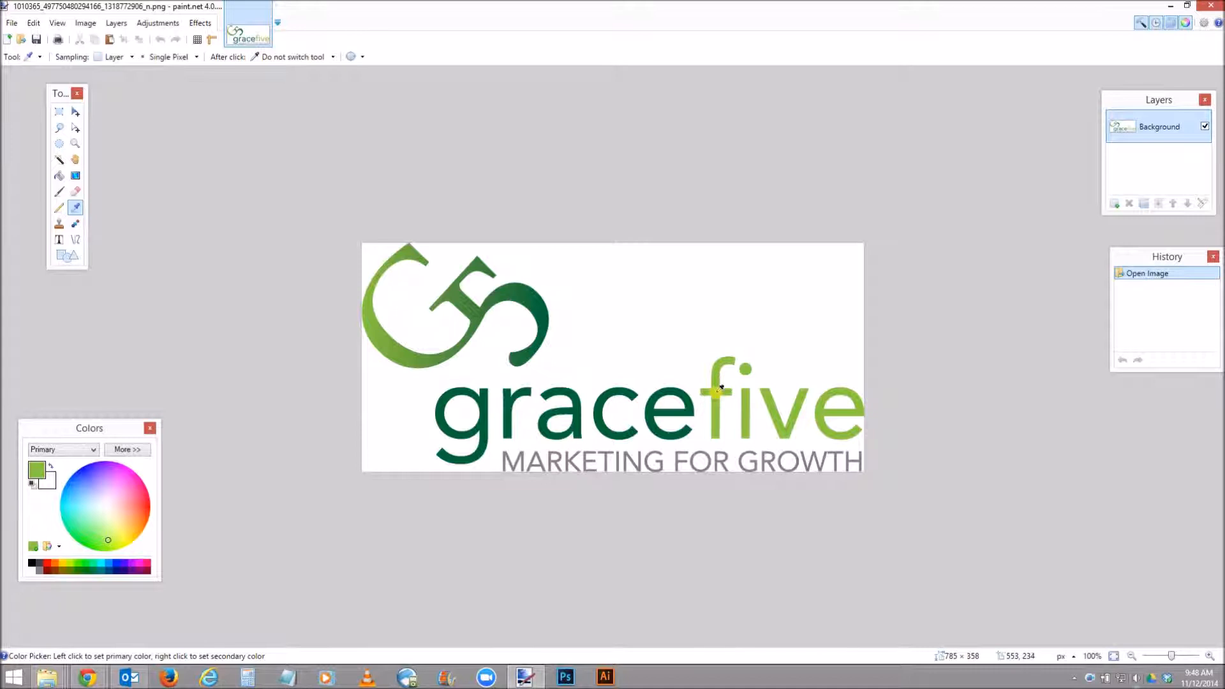
click(137, 452)
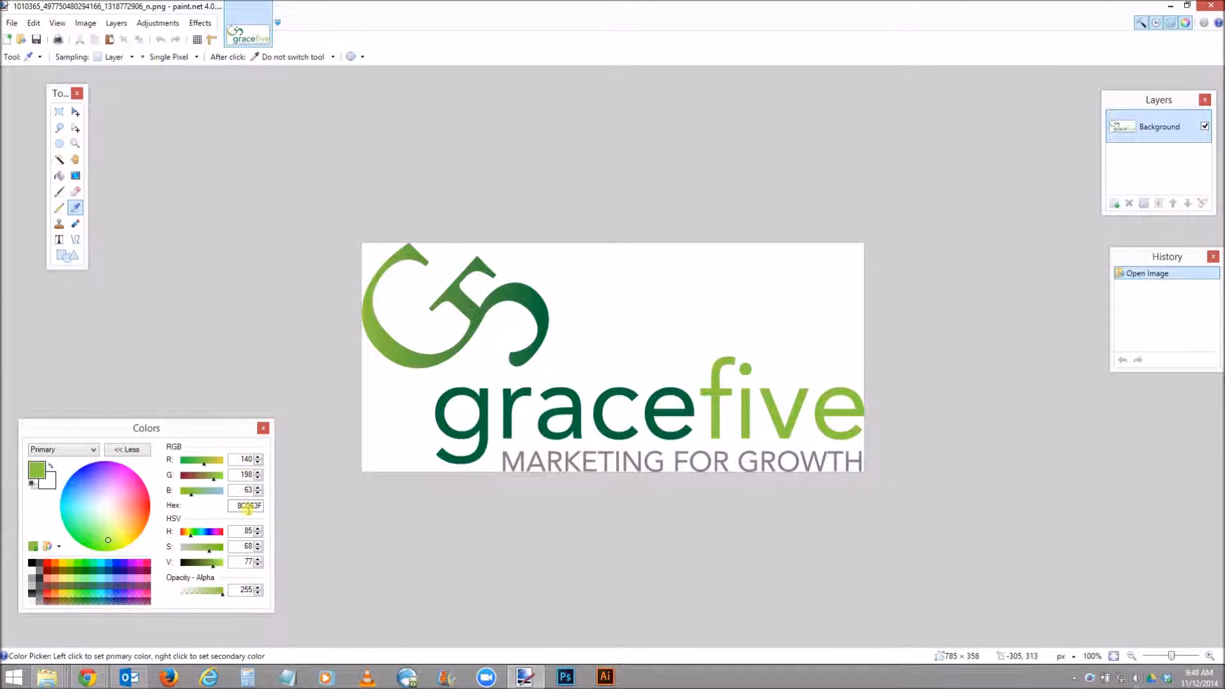
drag(237, 506, 273, 506)
mouse_move(100, 678)
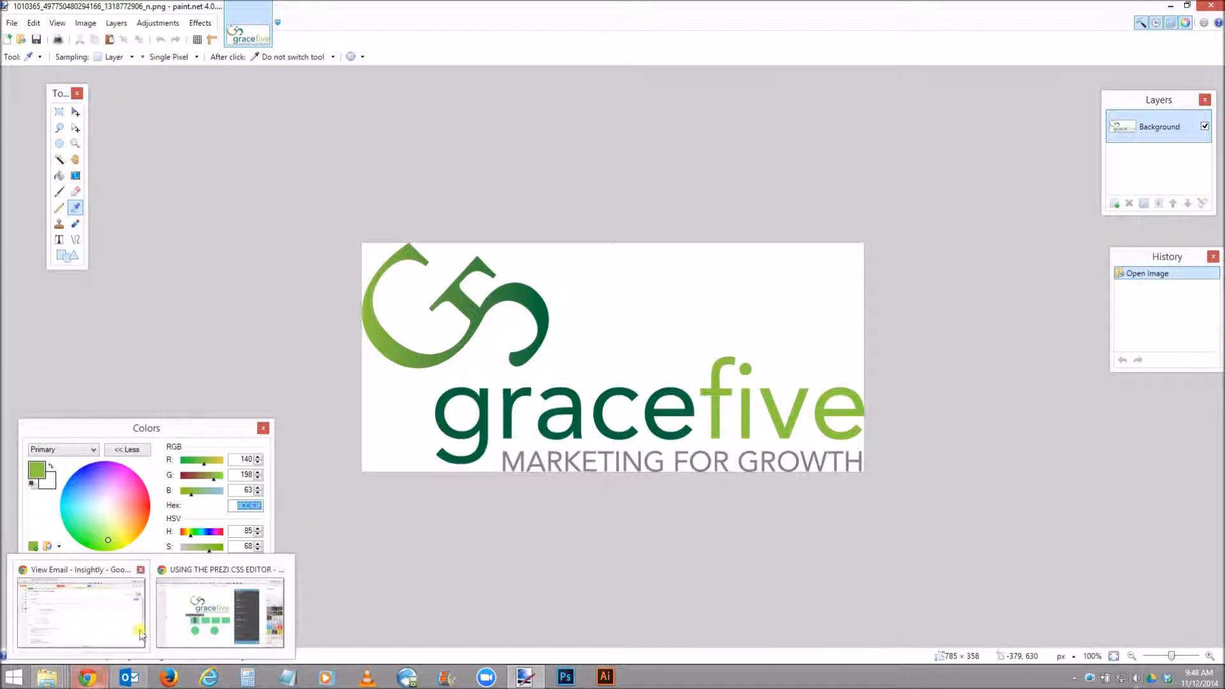
Switch back to Prezi, set gradEndColor and gradStartColor of shape.style4 to #8CC63F, and apply the CSS.
click(173, 628)
click(822, 384)
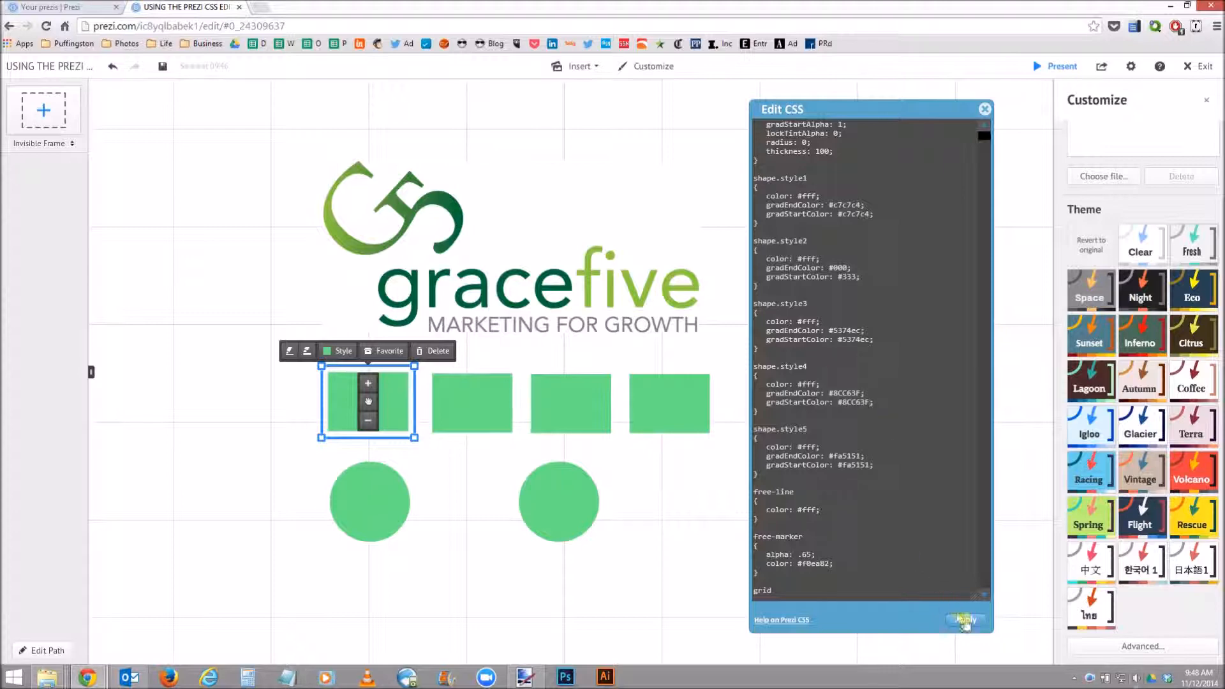
click(965, 620)
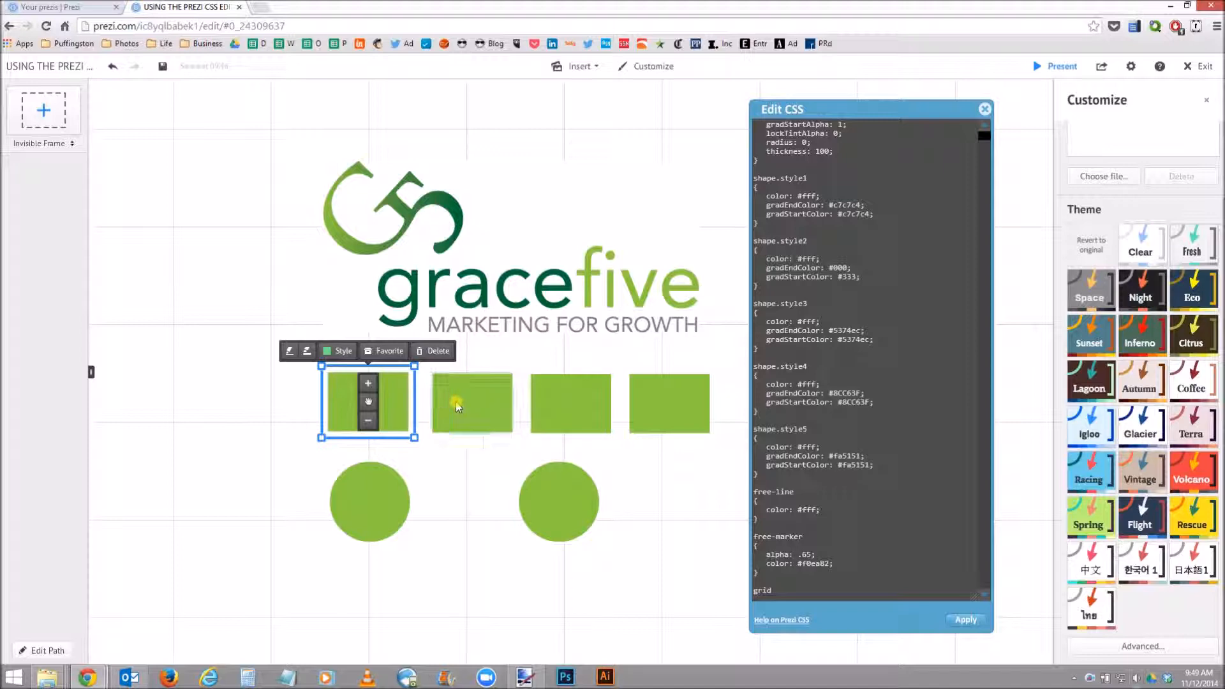
Deselect the first rectangle and nudge the fourth rectangle slightly to the right.
click(391, 493)
click(340, 440)
click(485, 533)
mouse_move(658, 411)
mouse_down()
mouse_move(687, 290)
mouse_move(711, 307)
mouse_move(684, 404)
mouse_move(656, 413)
mouse_up()
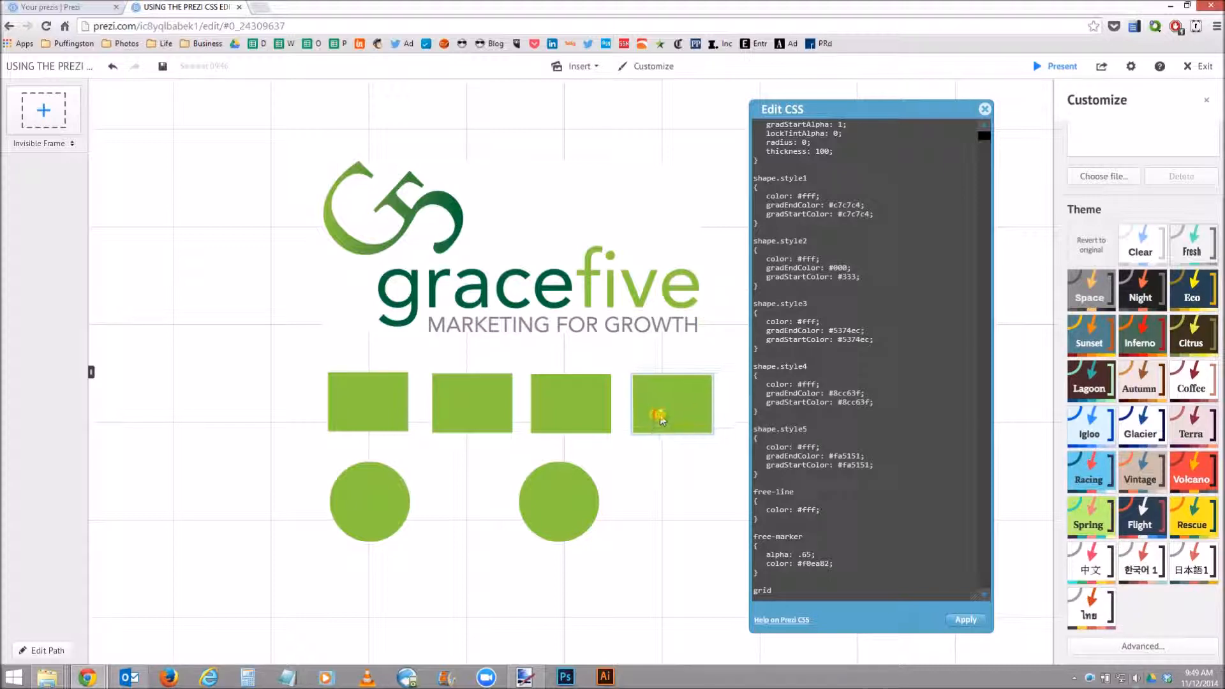
drag(640, 476, 612, 475)
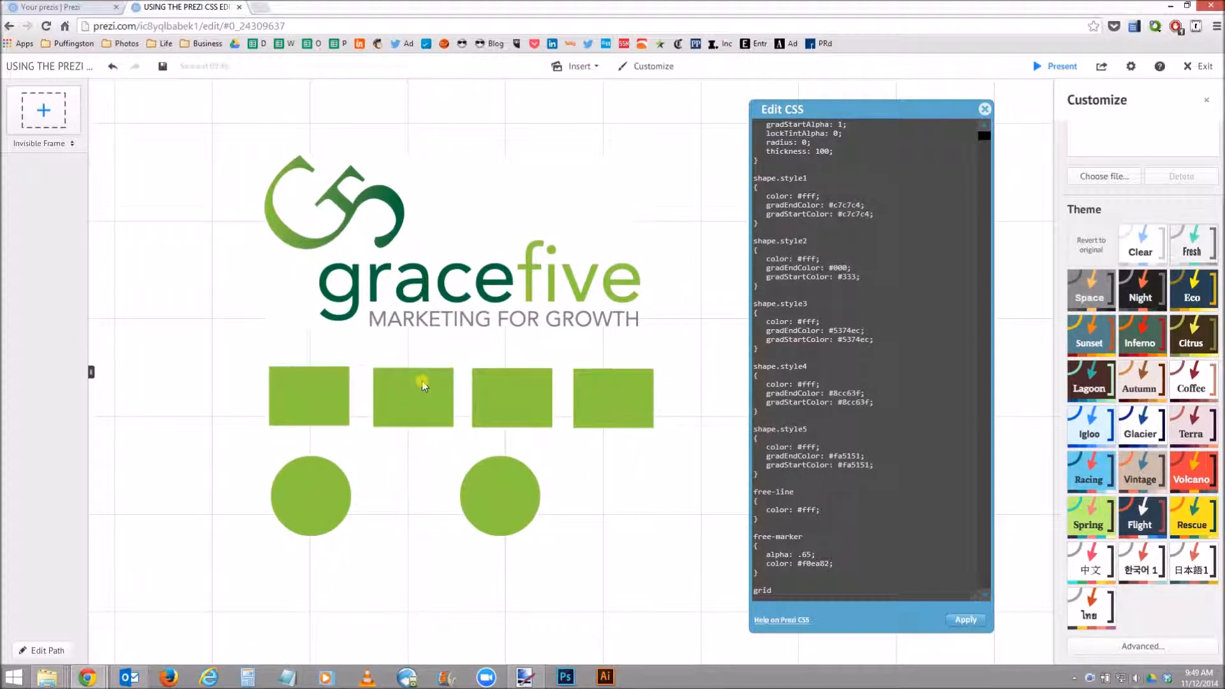
Apply the blue theme colour to the second and fourth rectangles and the second circle.
click(421, 402)
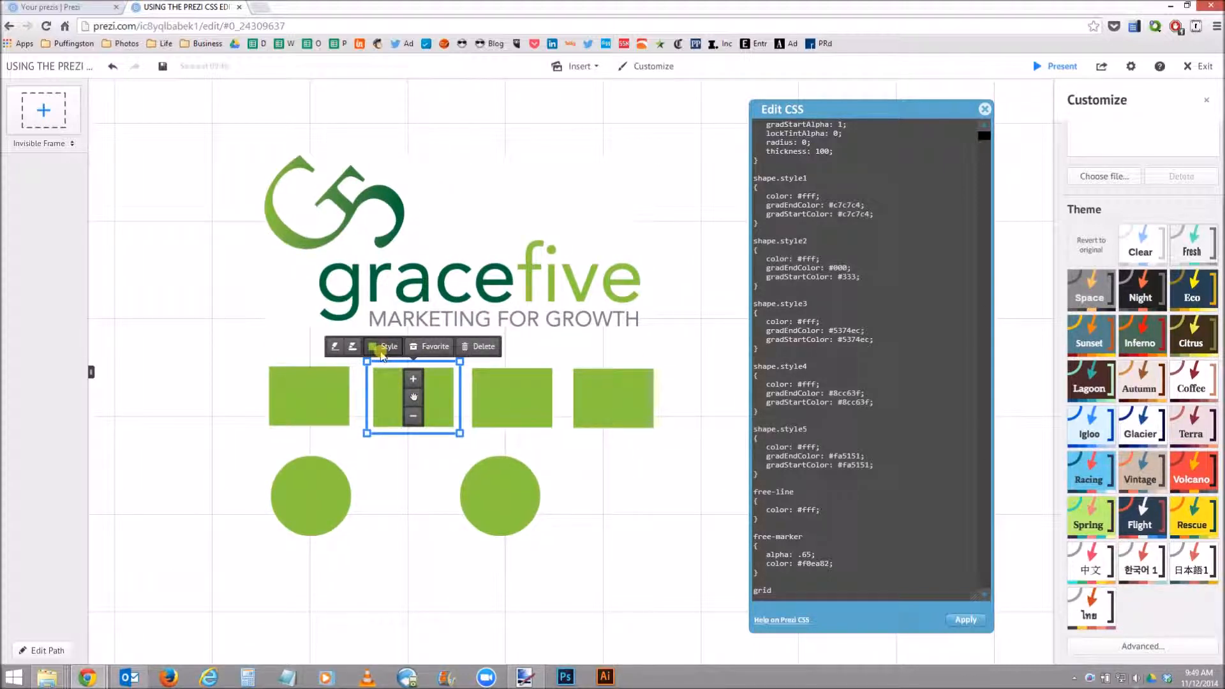
click(385, 347)
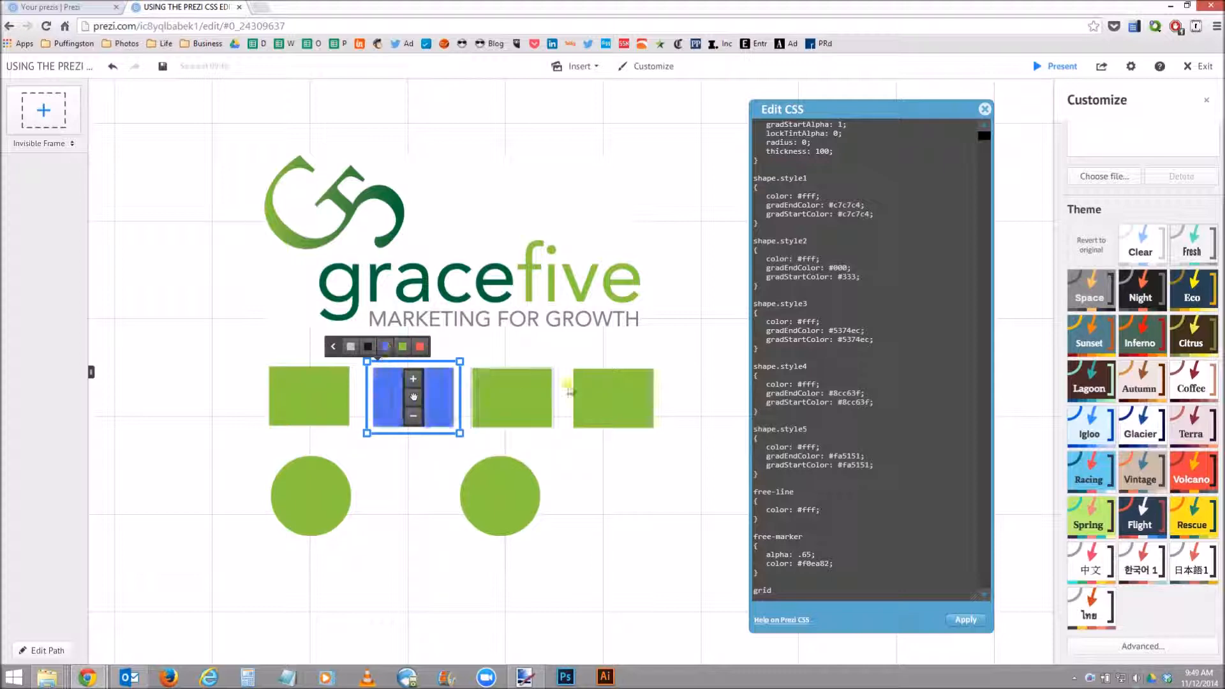
click(596, 401)
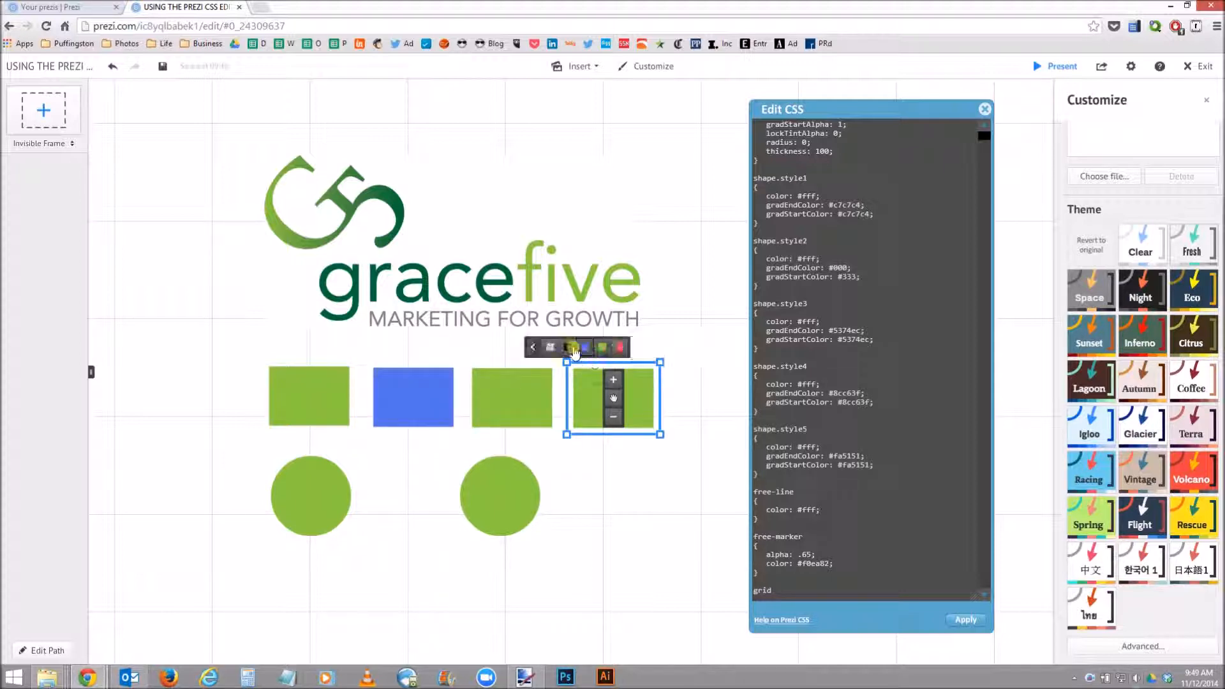
click(579, 353)
click(487, 487)
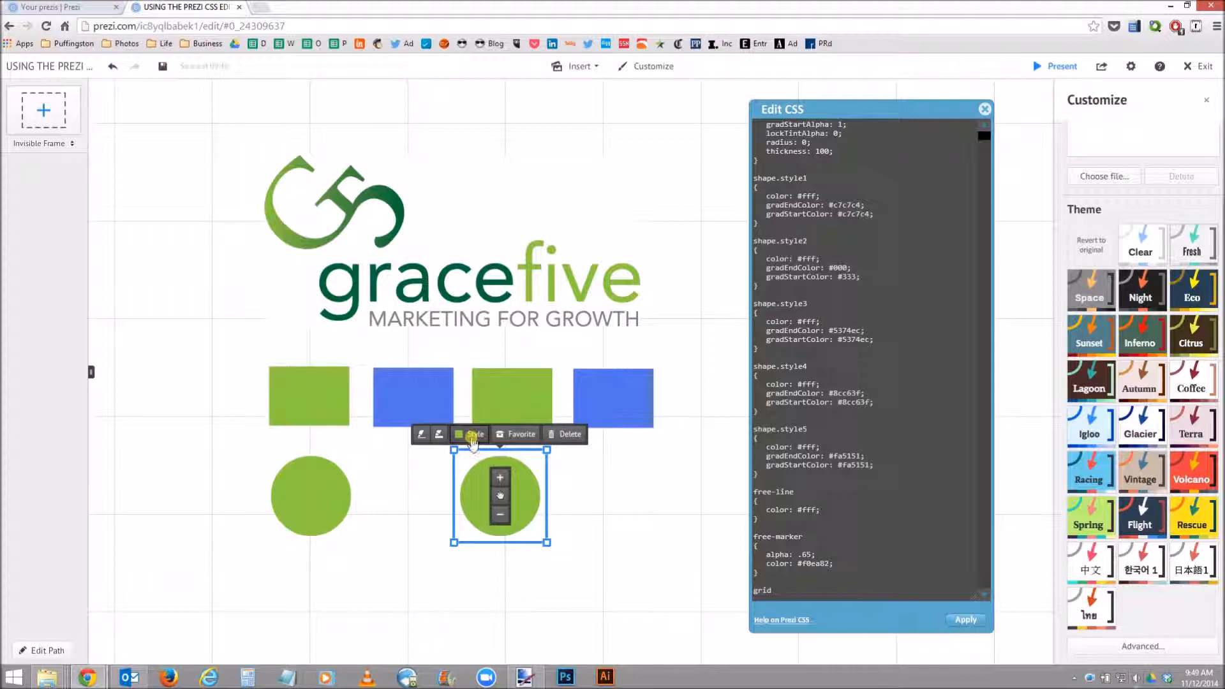
click(474, 436)
click(470, 435)
click(597, 482)
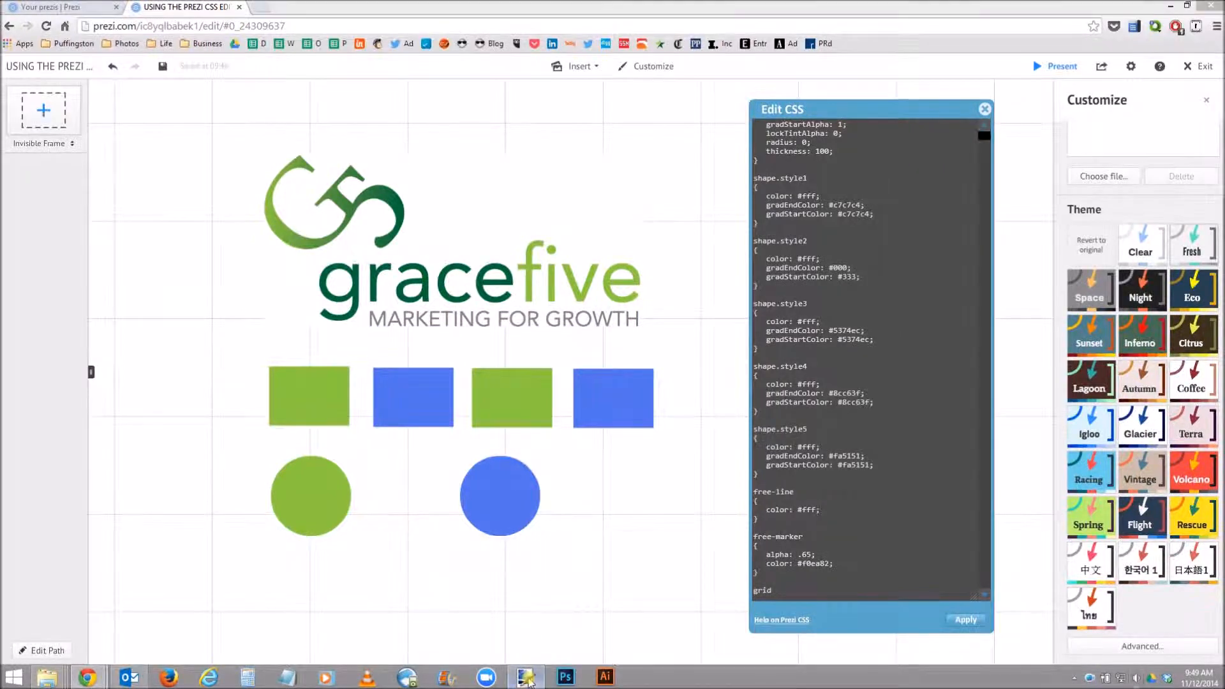
Switch to paint.net, sample the dark green of "grace" in the logo, and copy its hex code 006738.
click(525, 676)
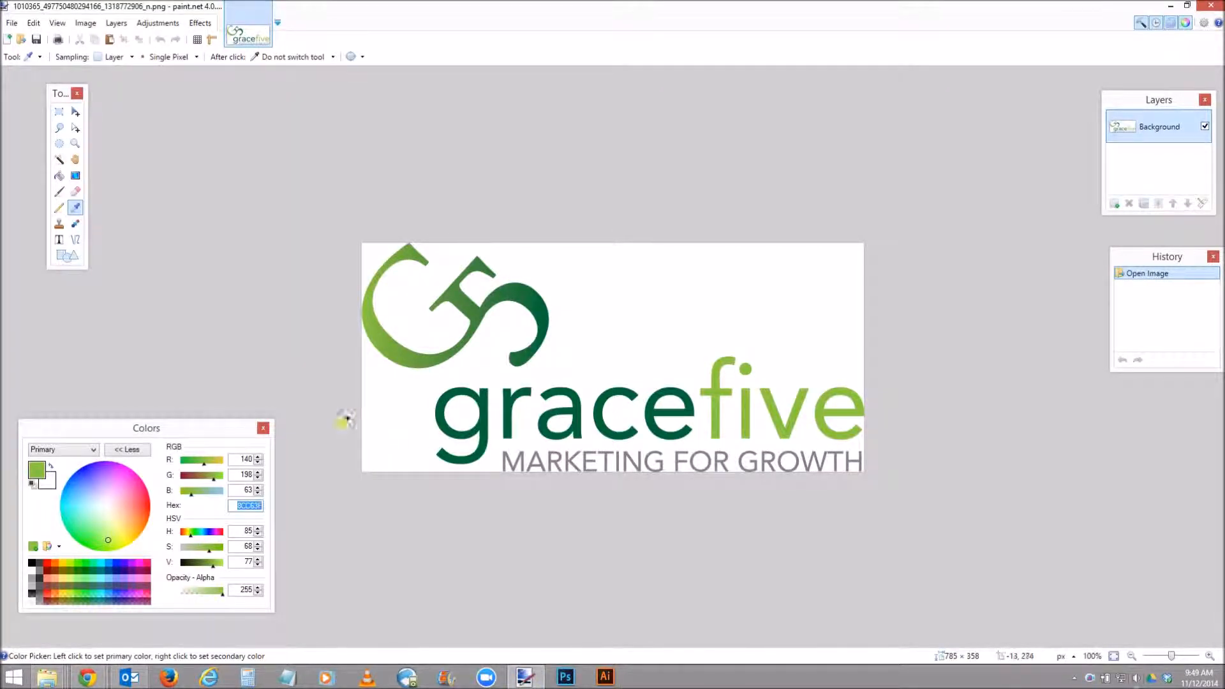
click(439, 414)
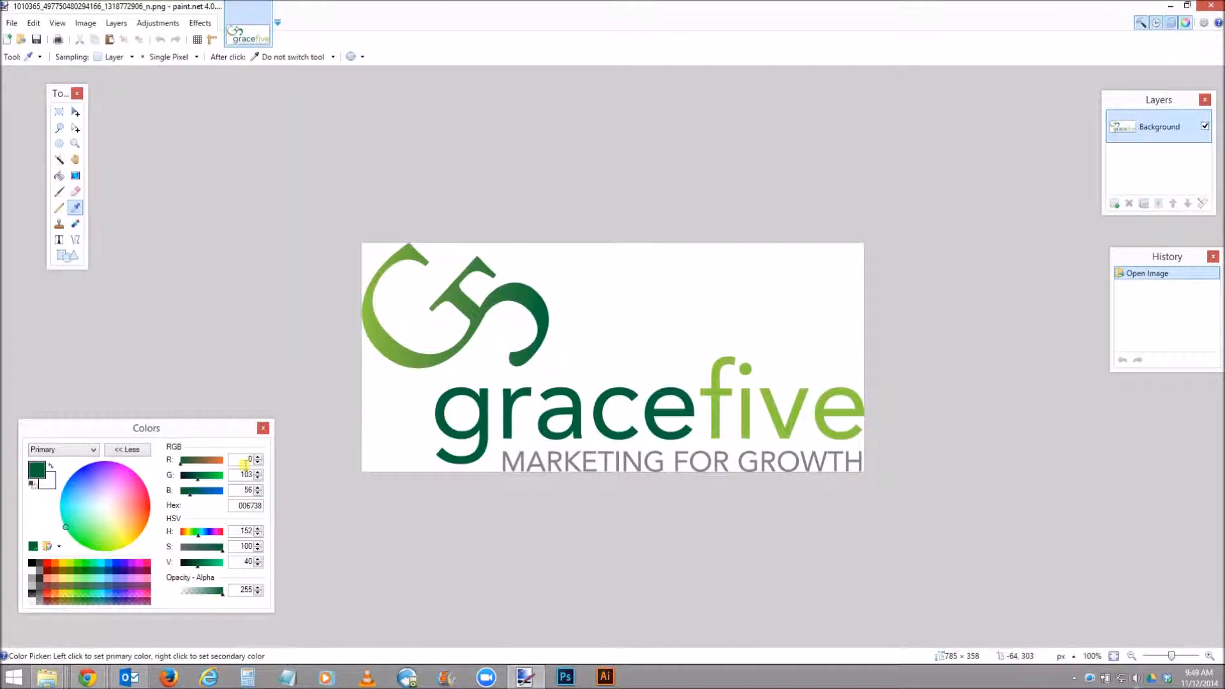
drag(239, 505, 268, 504)
mouse_move(88, 676)
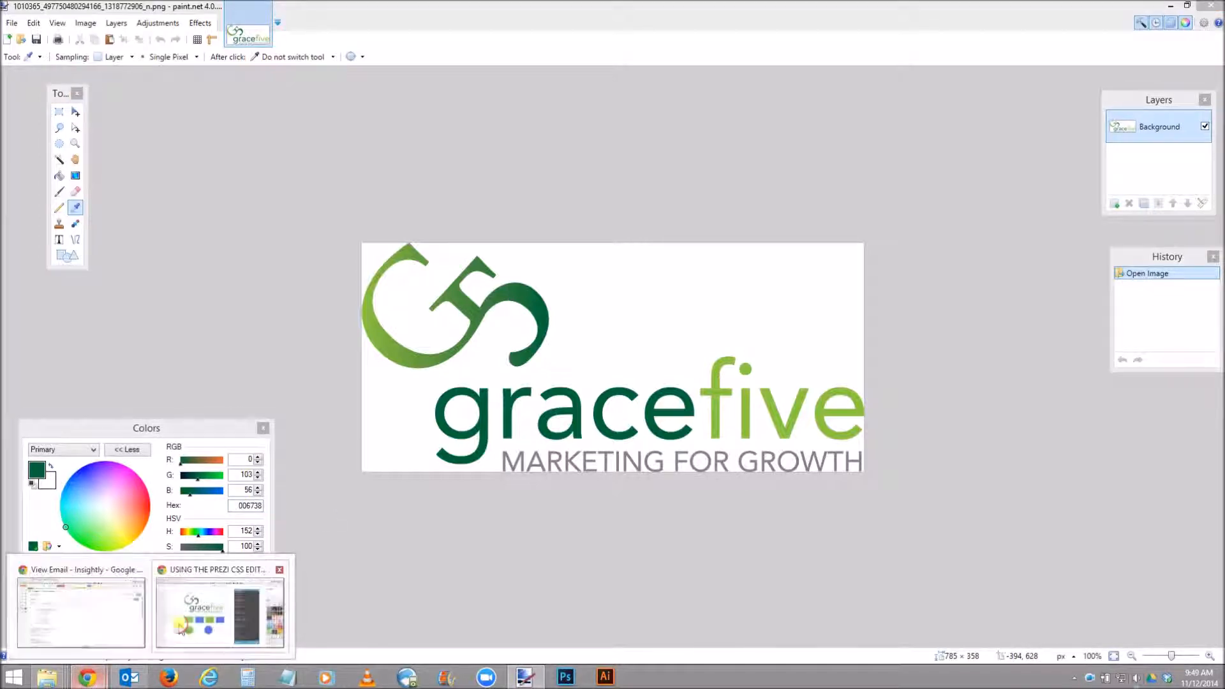
Switch back to Prezi, set gradEndColor and gradStartColor of shape.style3 to #006738, and apply the CSS.
click(186, 622)
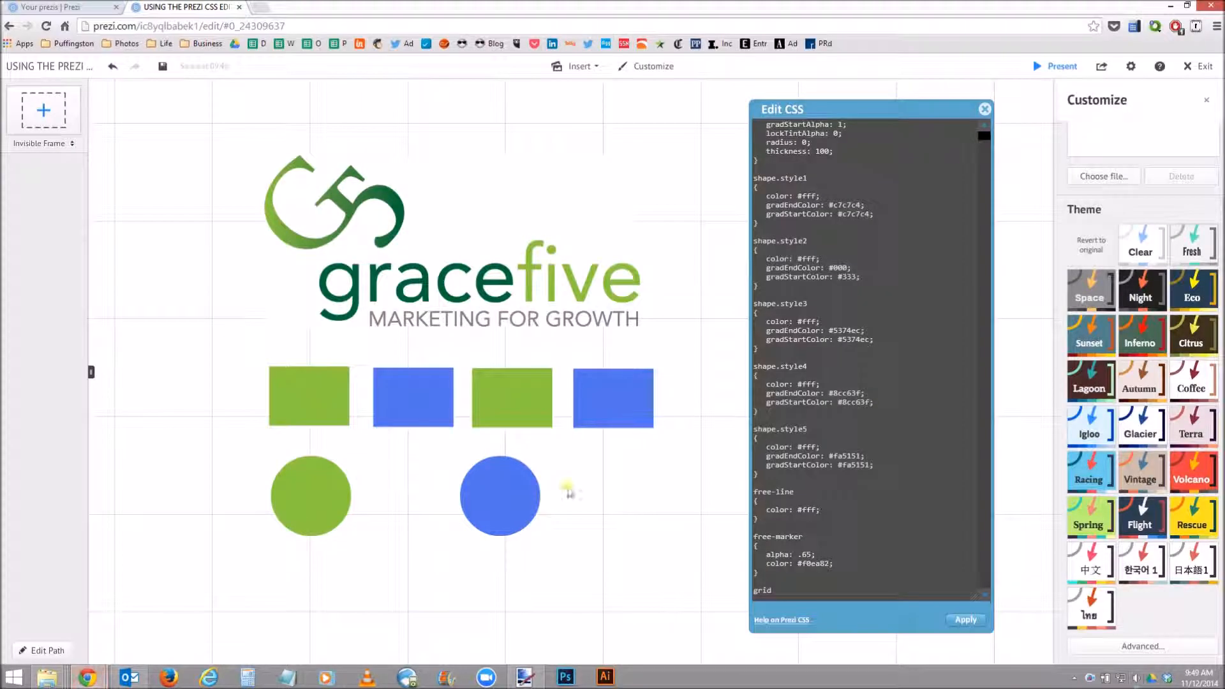
click(418, 404)
click(400, 351)
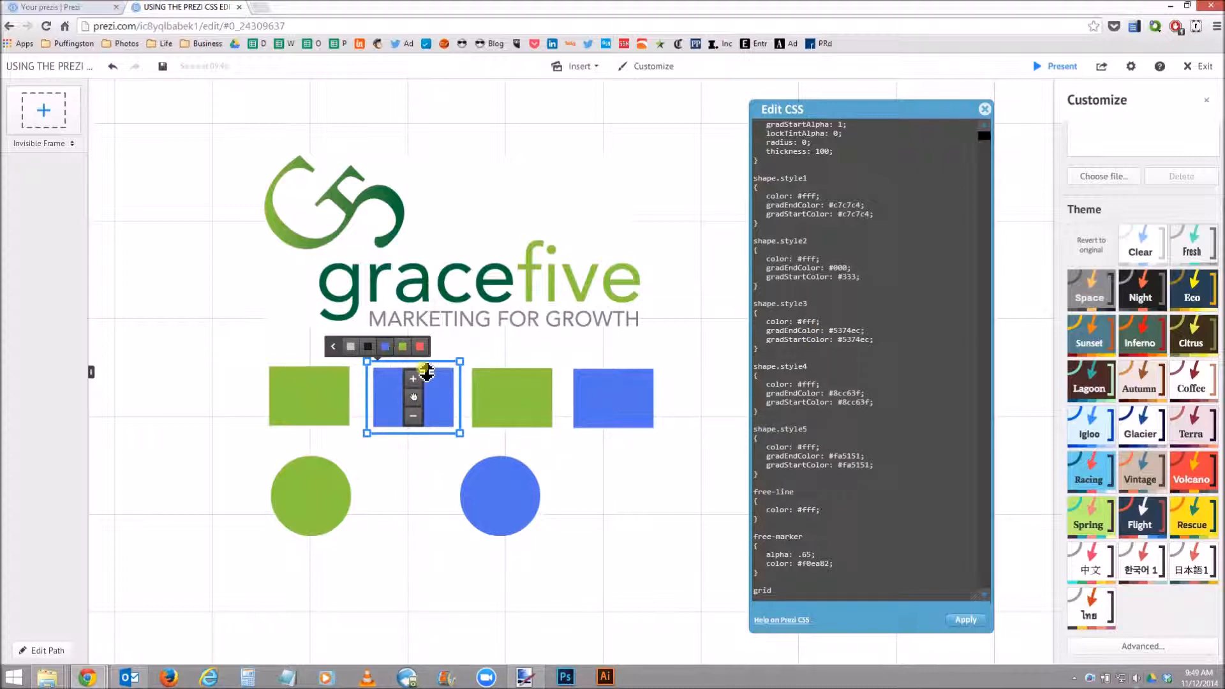
click(859, 394)
drag(862, 330, 846, 330)
text(#006738)
drag(869, 341, 839, 340)
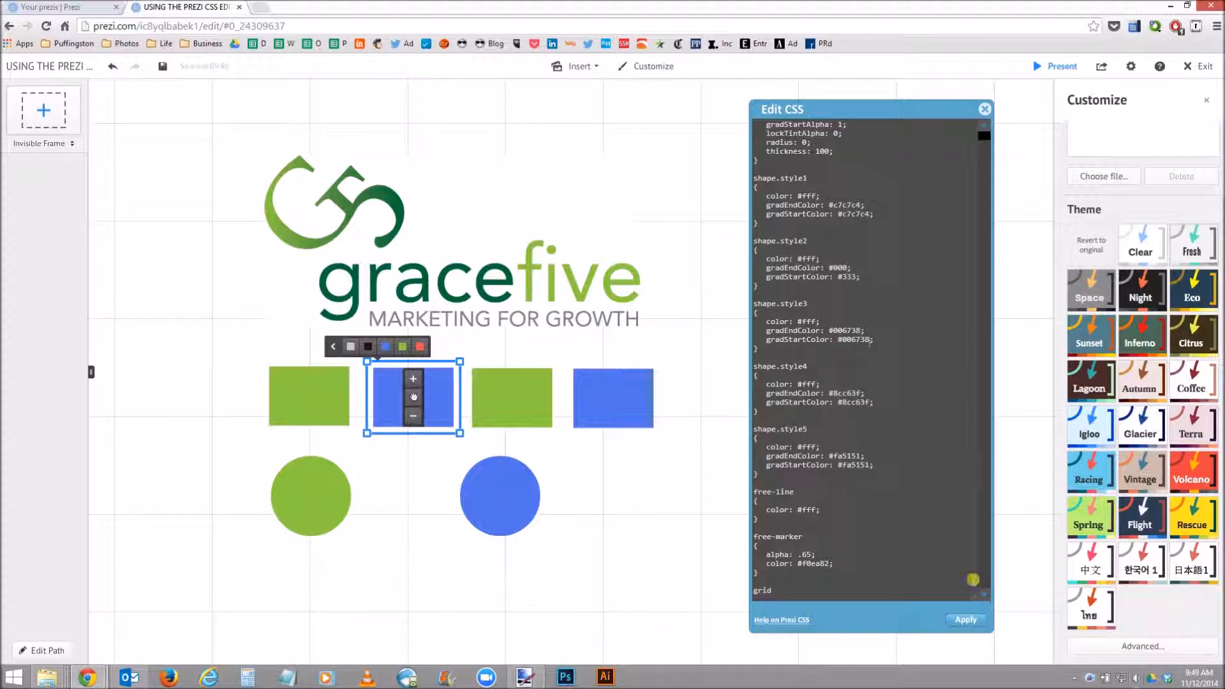
click(966, 620)
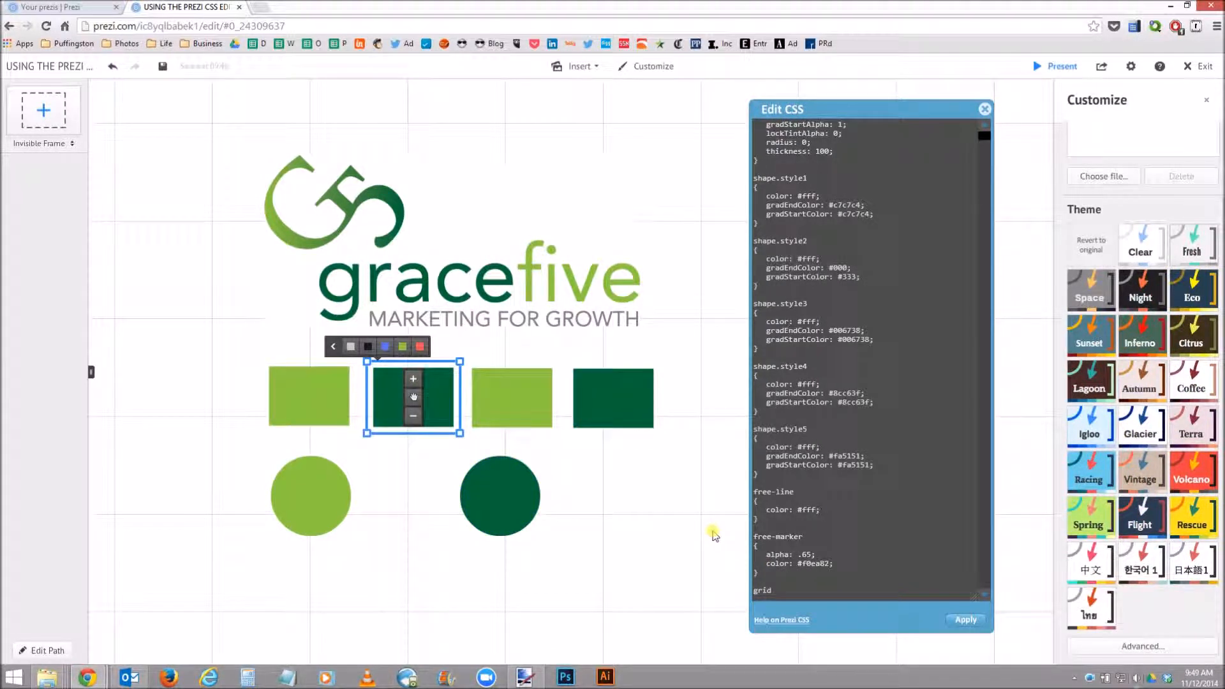
click(714, 535)
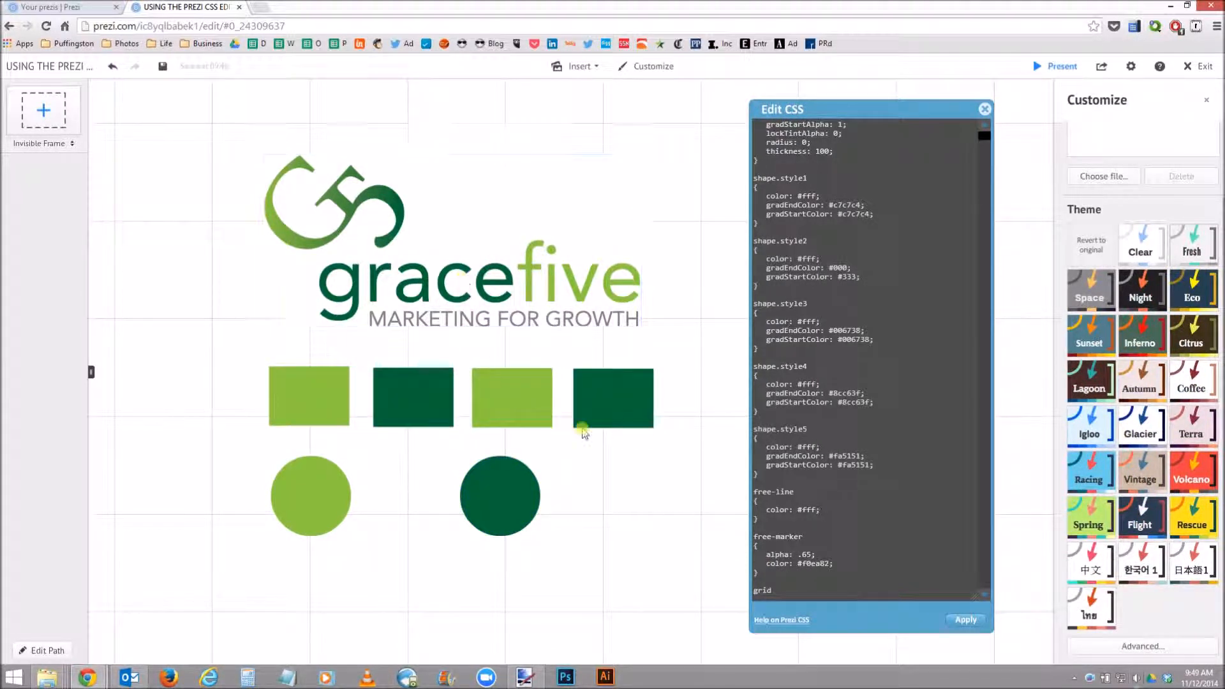
Close the Customize sidebar and draw a slightly slanted straight line beside the logo, on its left.
drag(637, 460, 635, 472)
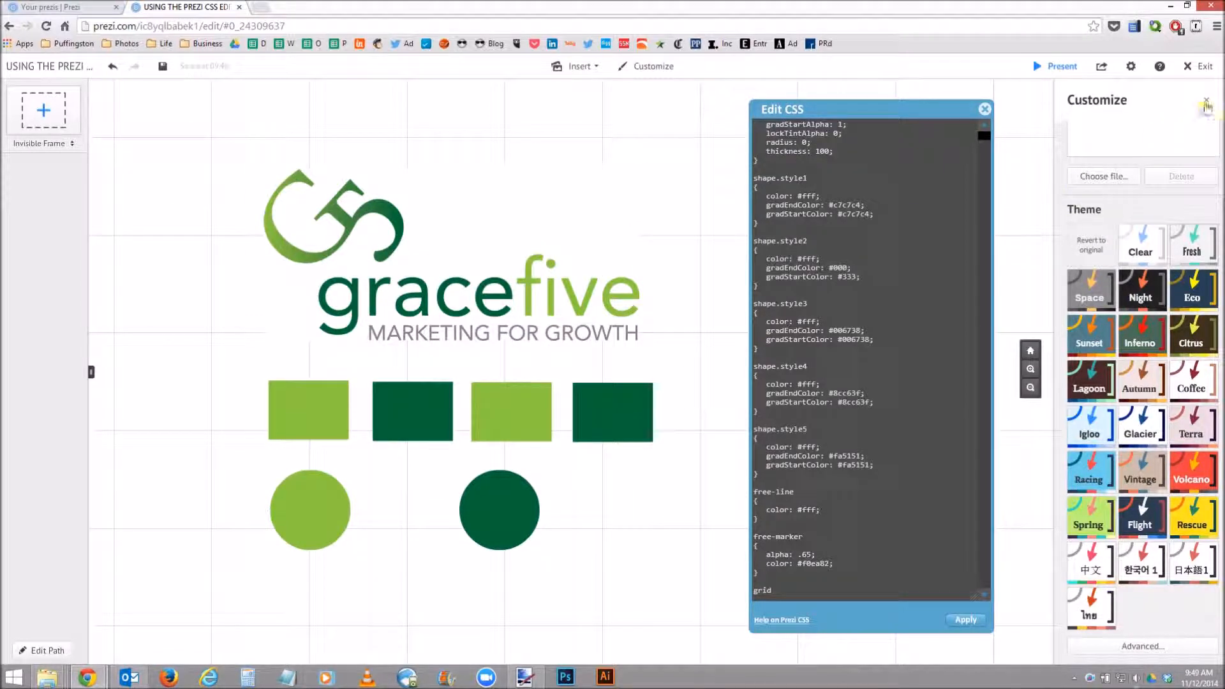
click(1206, 105)
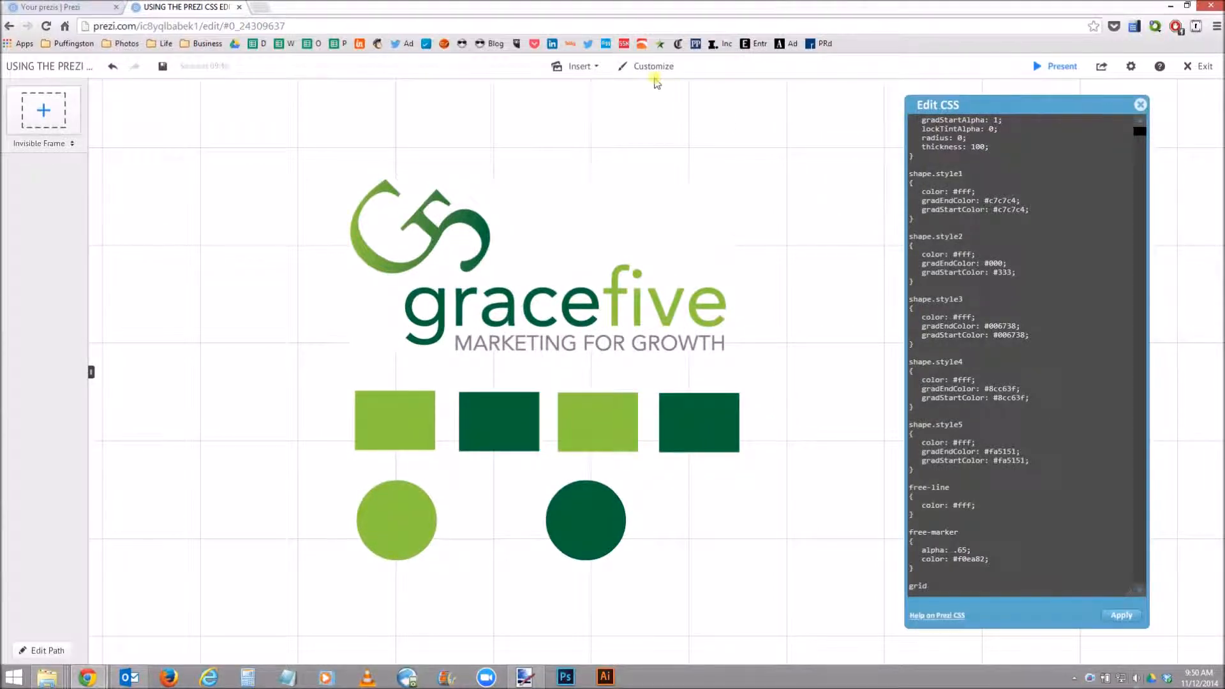
click(596, 67)
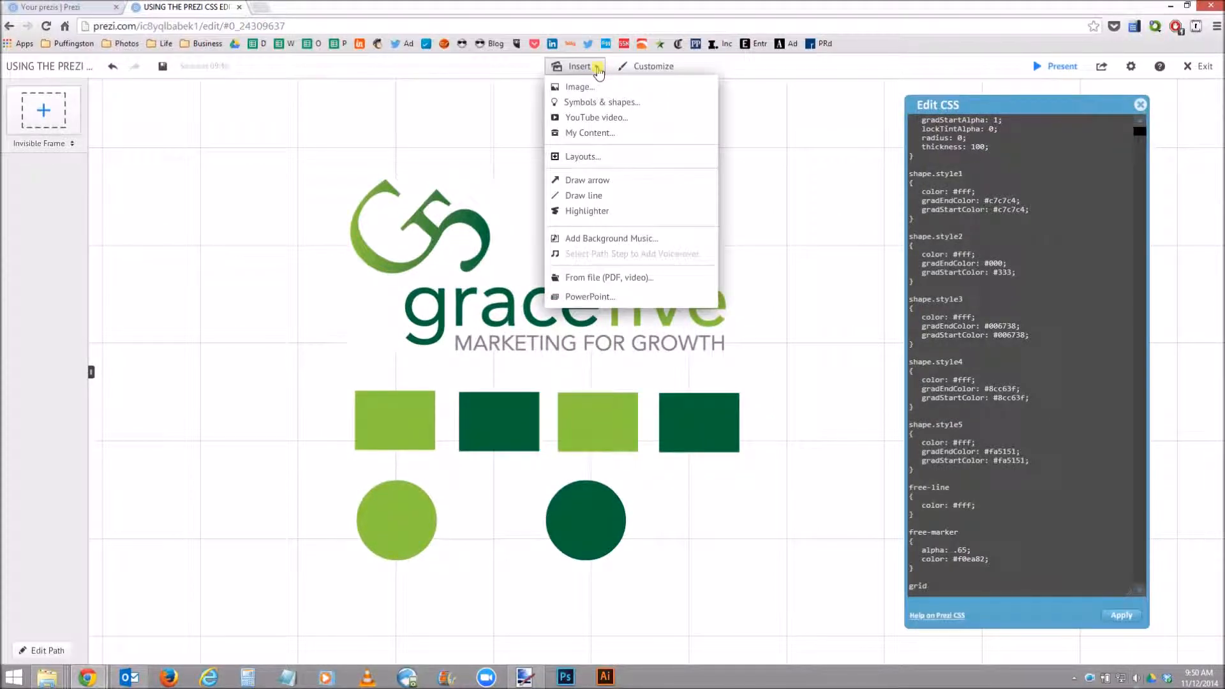
click(604, 195)
mouse_move(251, 457)
mouse_down()
mouse_move(295, 238)
mouse_move(294, 160)
mouse_up()
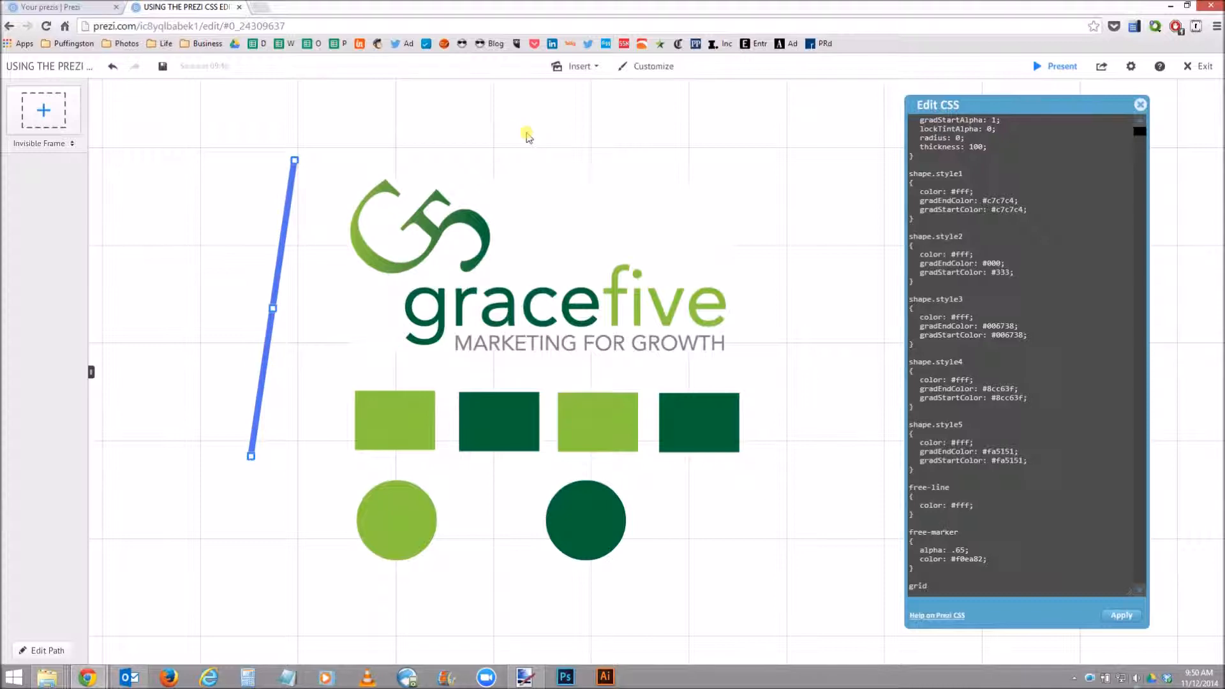
Draw an upward arrow left of the straight line and bend its middle outward into a curve.
click(577, 67)
click(584, 209)
drag(171, 441, 232, 138)
drag(202, 290, 159, 292)
click(265, 254)
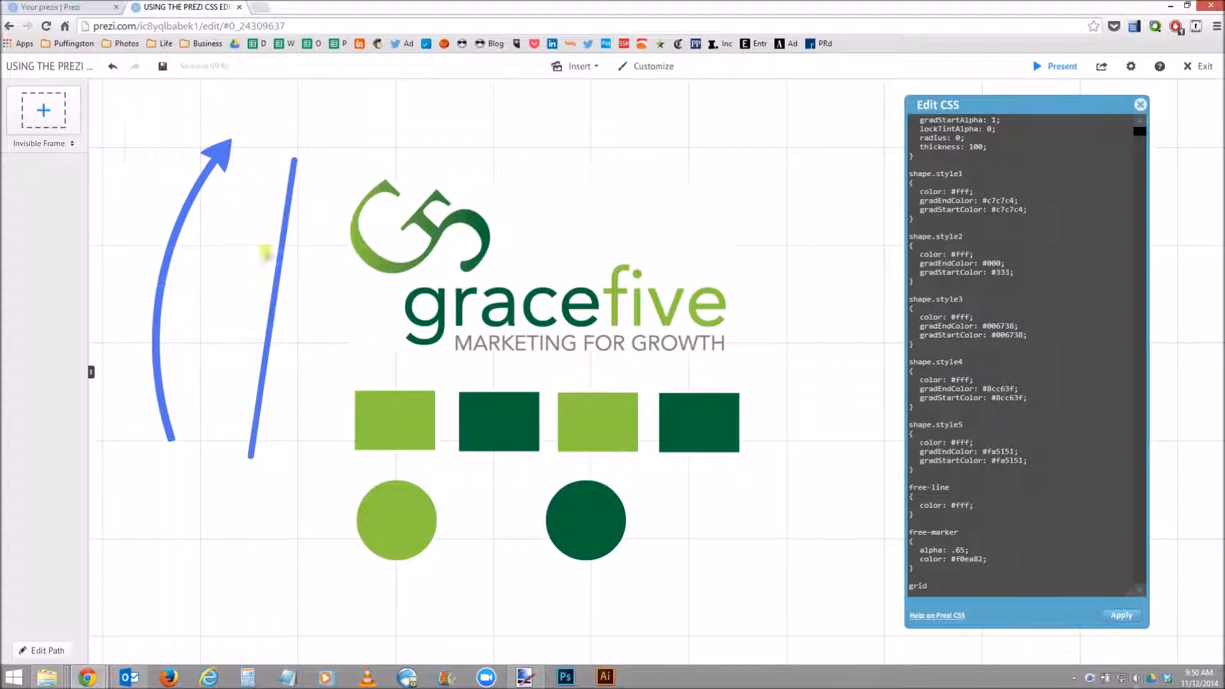
Check the arrow's blue theme colour and find the matching line-arrow style rules in the CSS.
click(197, 199)
click(197, 118)
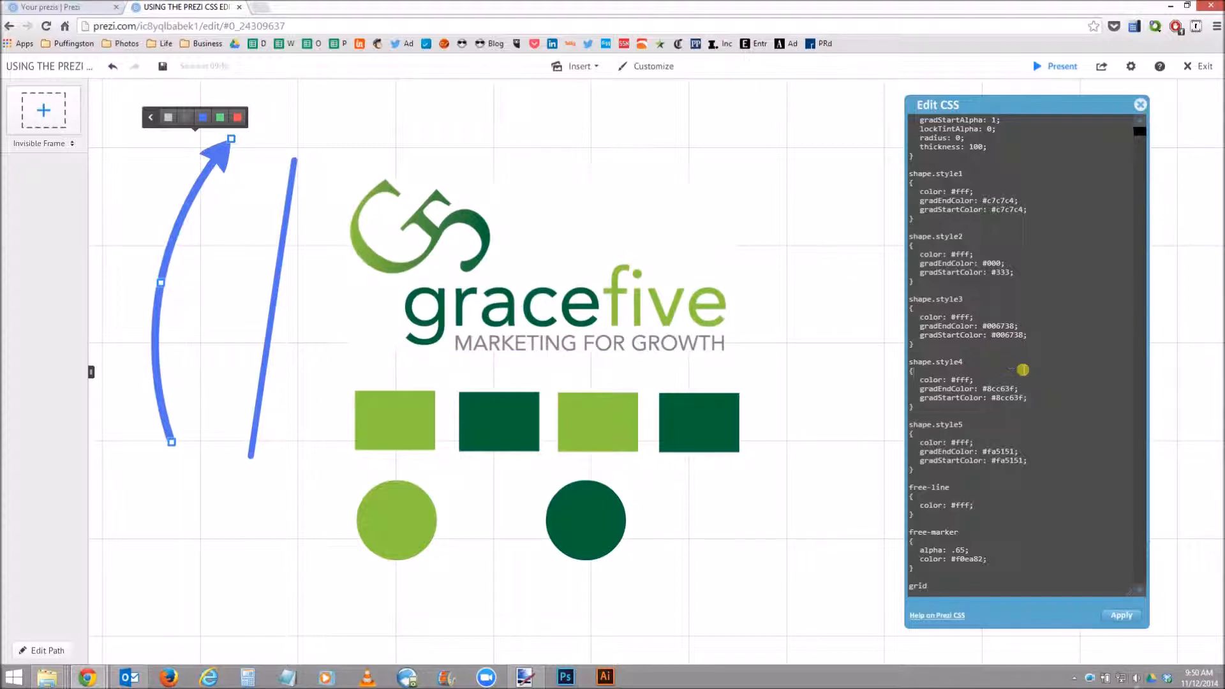
scroll(1023, 370, up, 2)
scroll(1023, 371, up, 7)
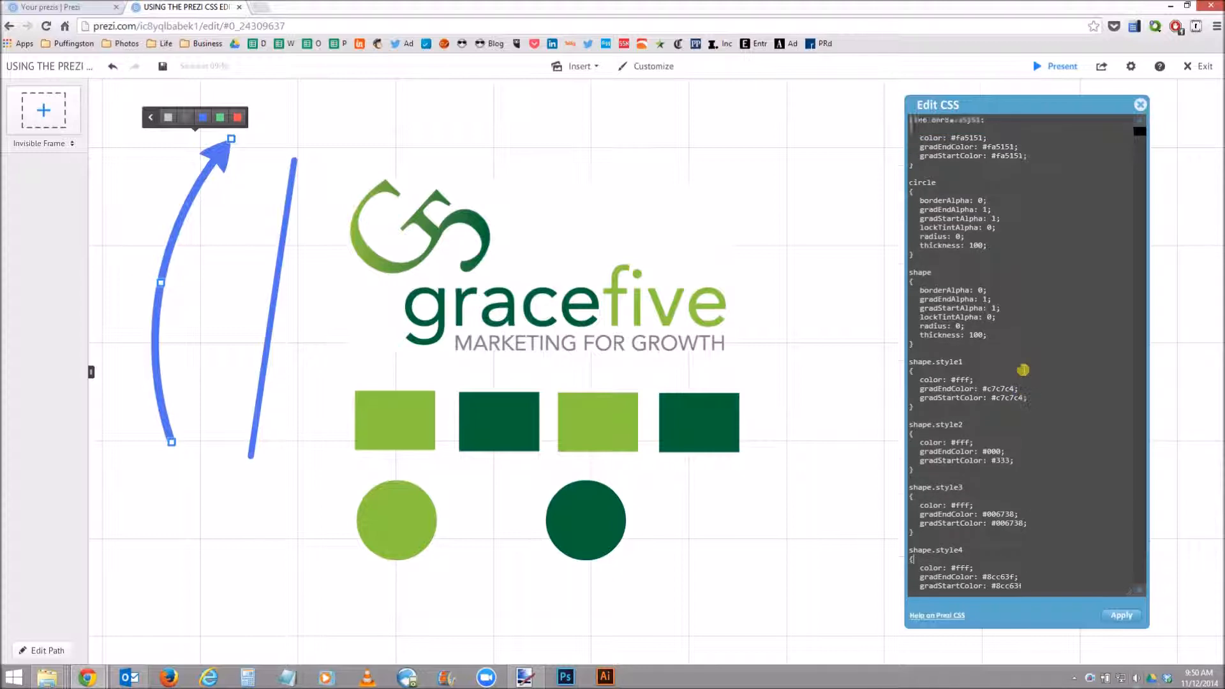
scroll(1023, 370, up, 7)
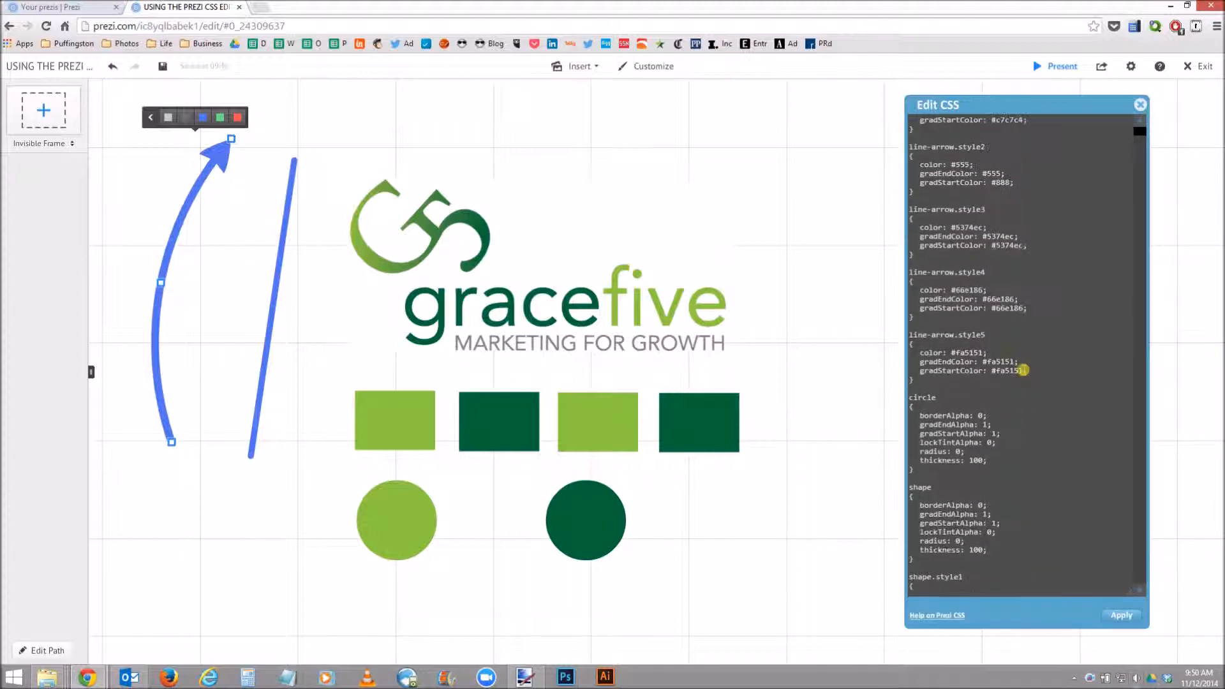
scroll(993, 185, up, 1)
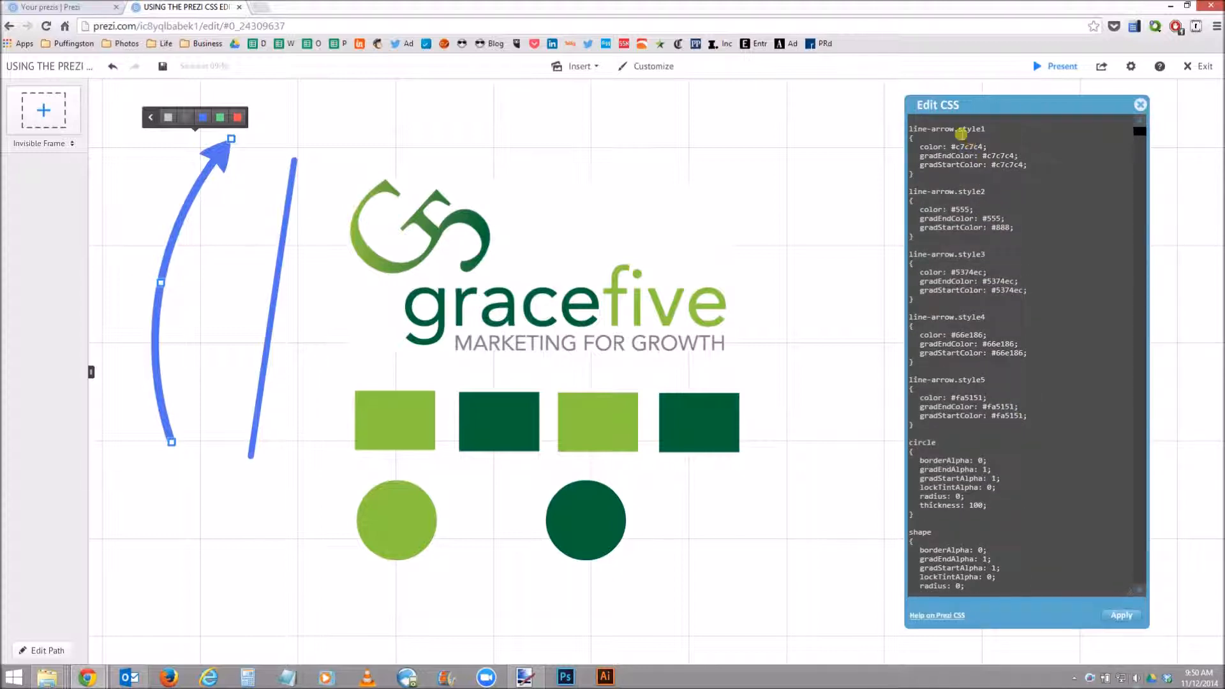
scroll(1047, 287, up, 1)
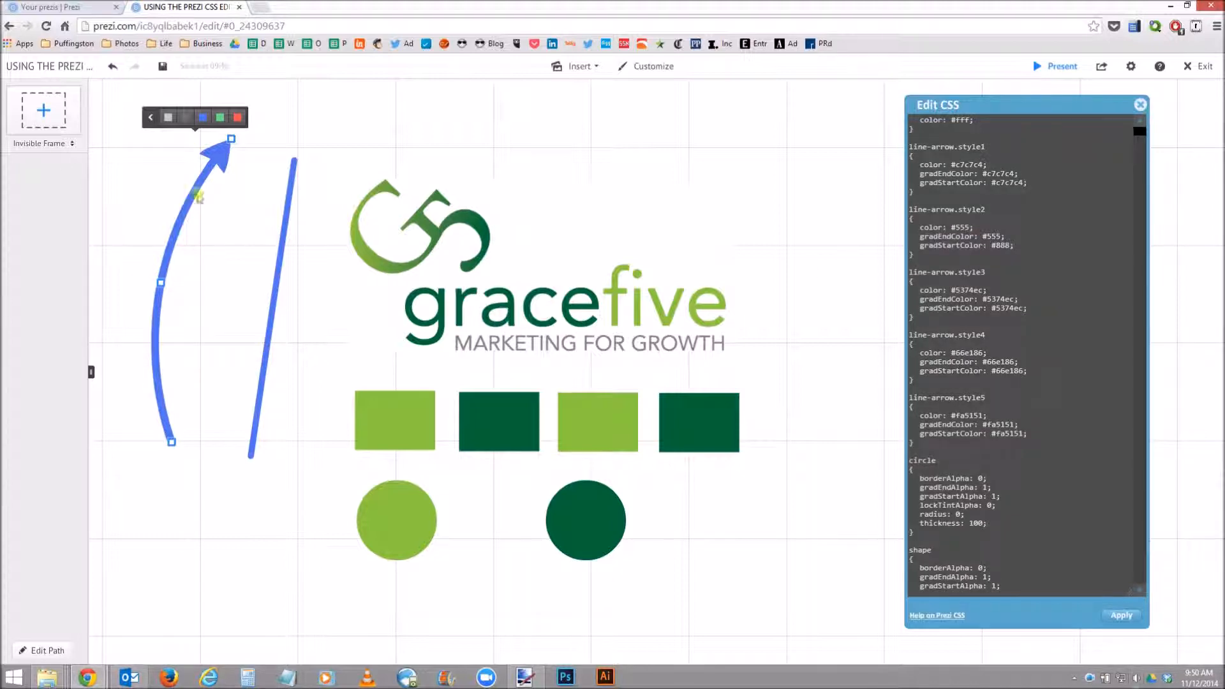
click(204, 119)
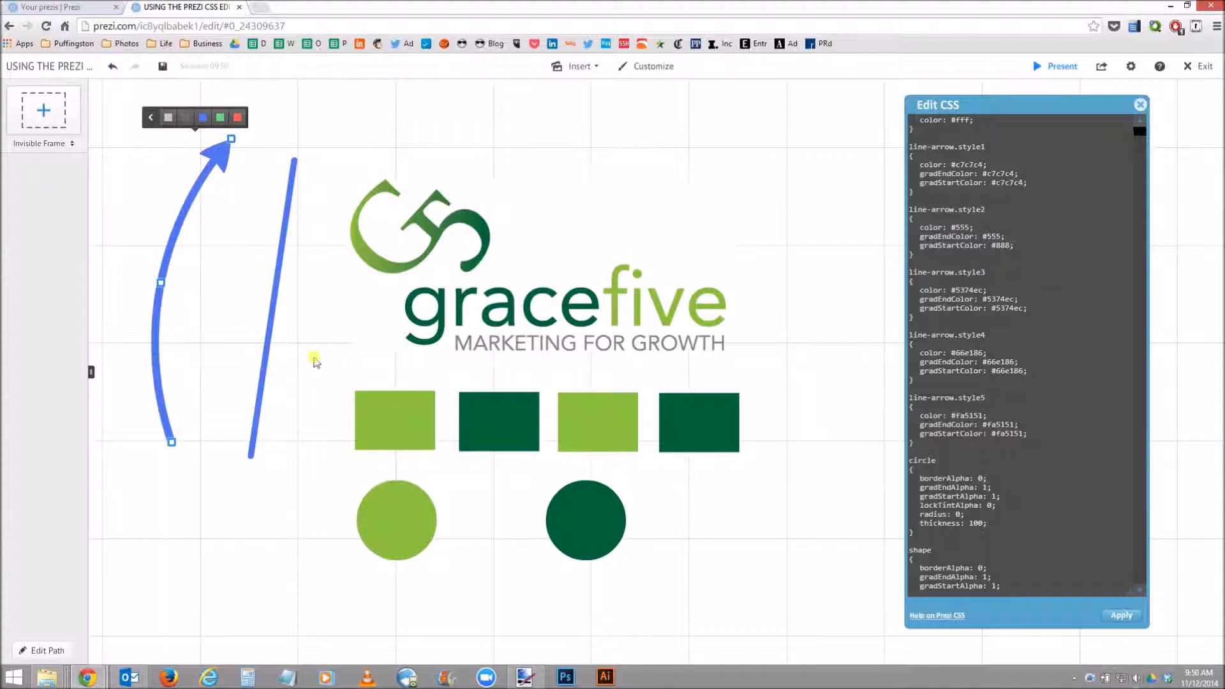
Copy hex code 006738 from paint.net, set color, gradEndColor and gradStartColor of line-arrow.style3 to #006738 in Prezi, and apply the CSS.
click(525, 676)
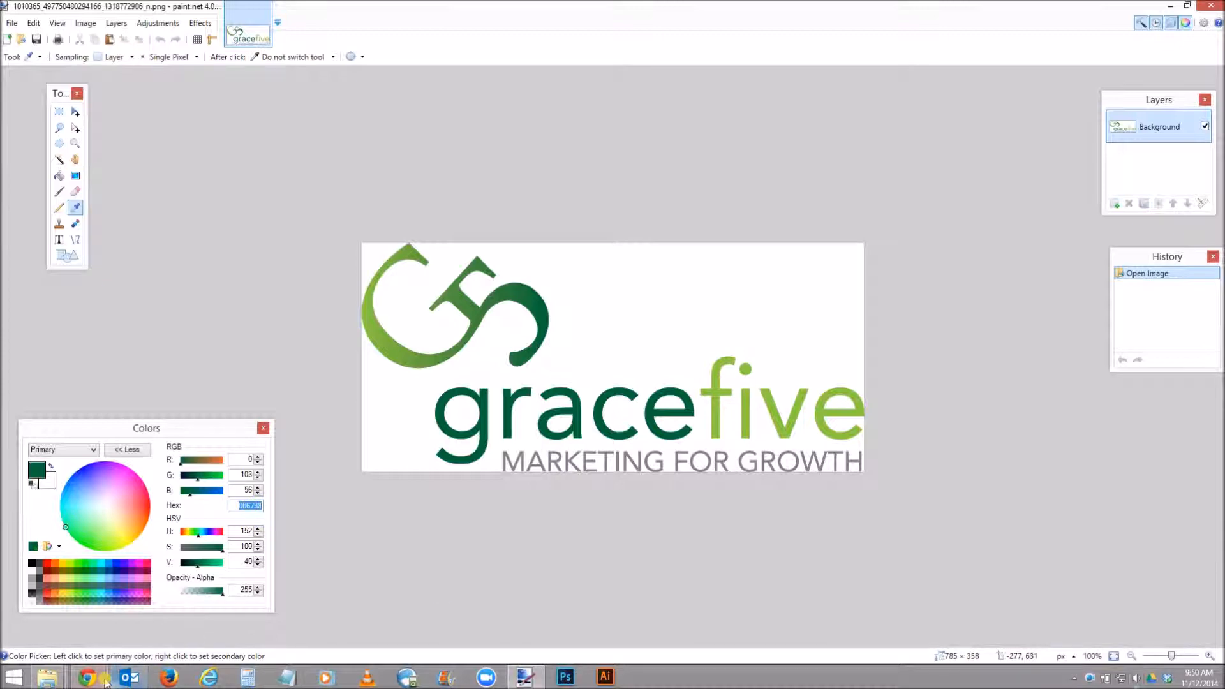
mouse_move(88, 677)
click(194, 632)
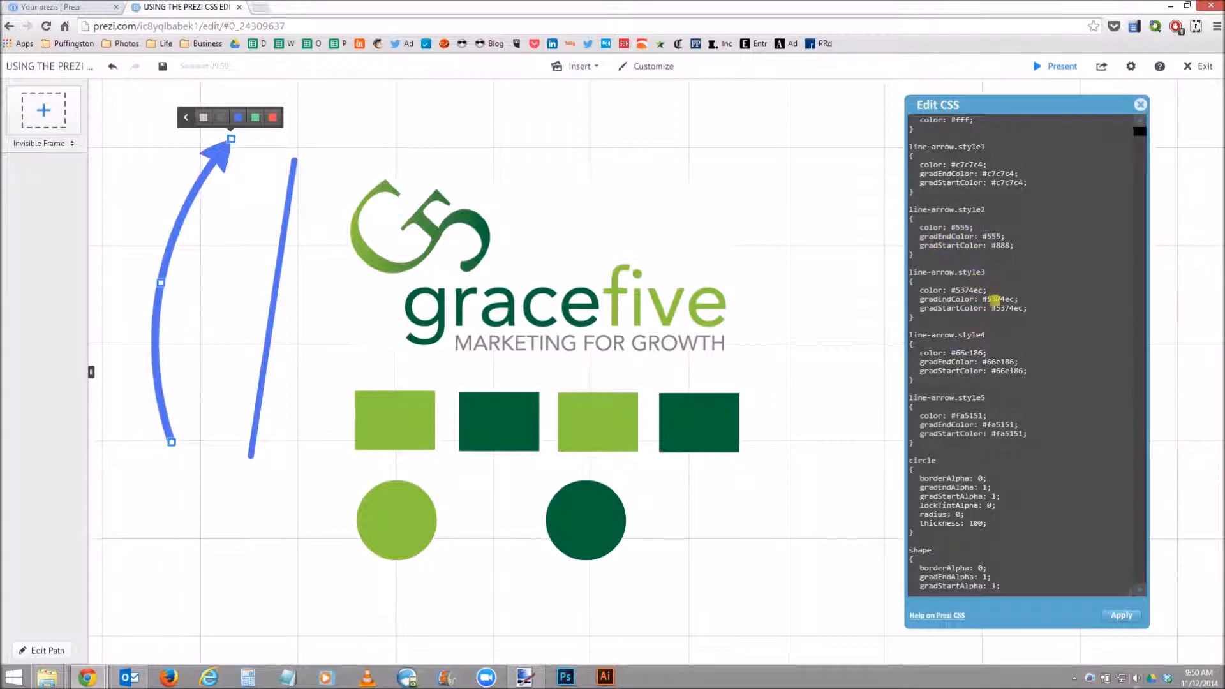
click(985, 290)
click(1118, 614)
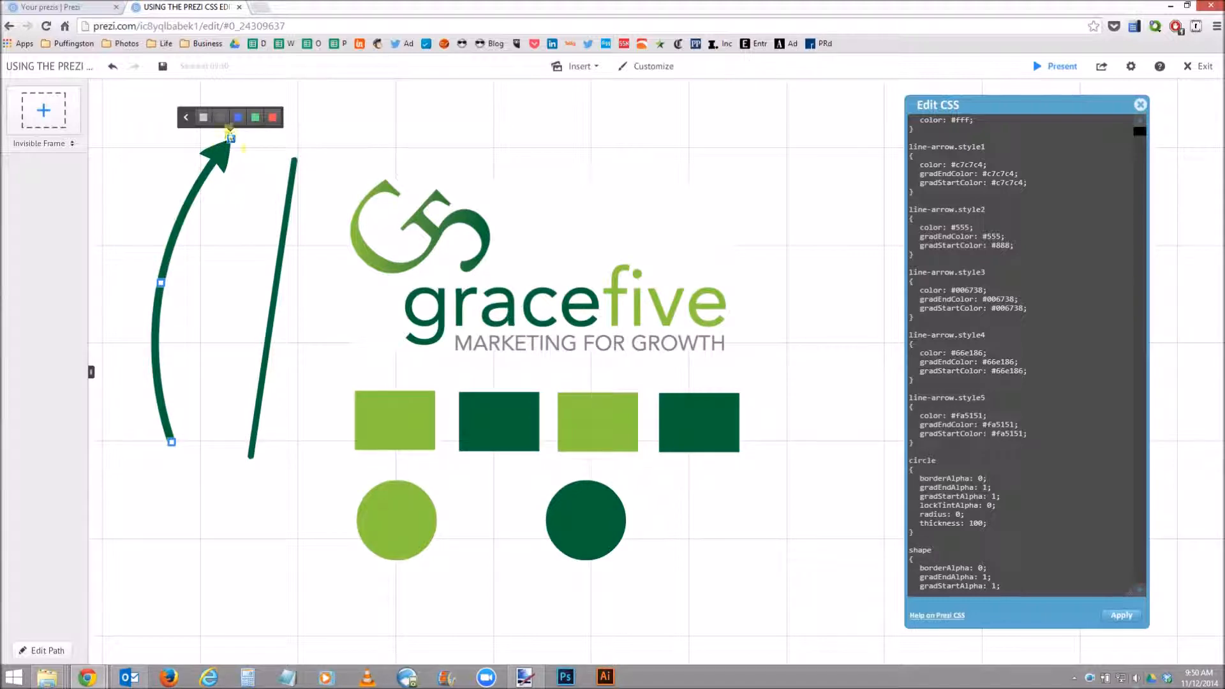
Apply the fourth theme colour, green, to the straight line and deselect it.
click(291, 180)
click(283, 143)
click(284, 138)
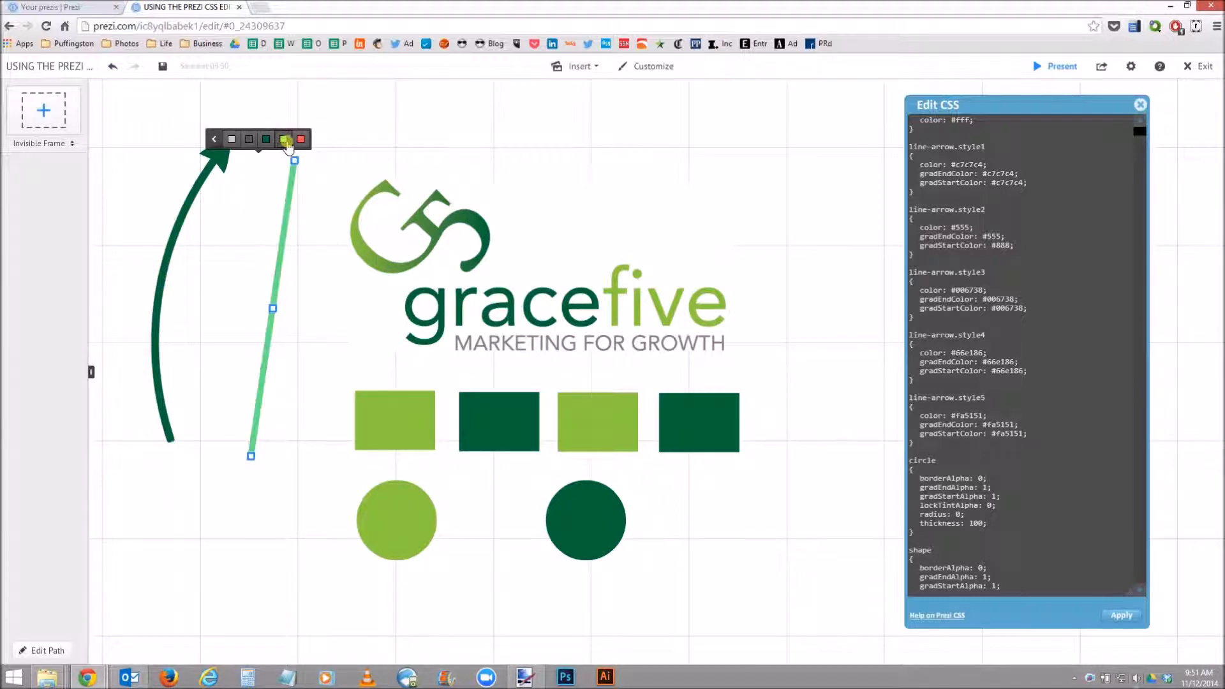
click(359, 139)
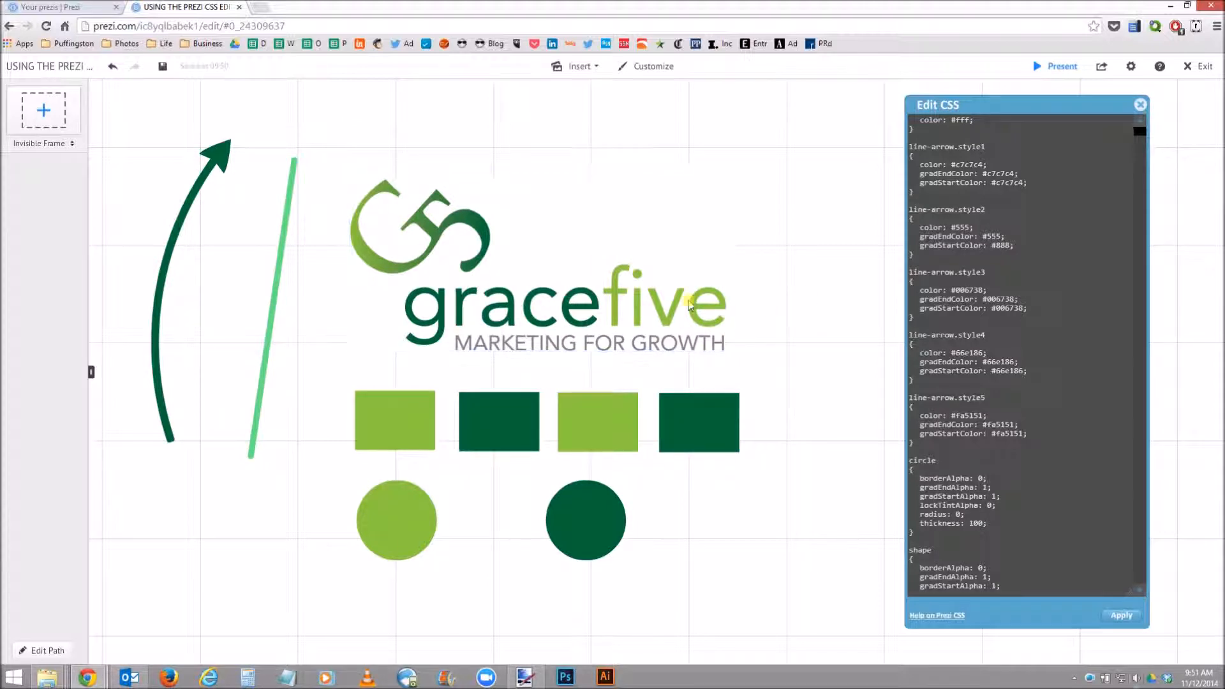
click(286, 239)
click(274, 141)
click(405, 140)
Switch to paint.net, sample the light green of "five" in the logo, and copy its hex code 8CC63F.
click(523, 679)
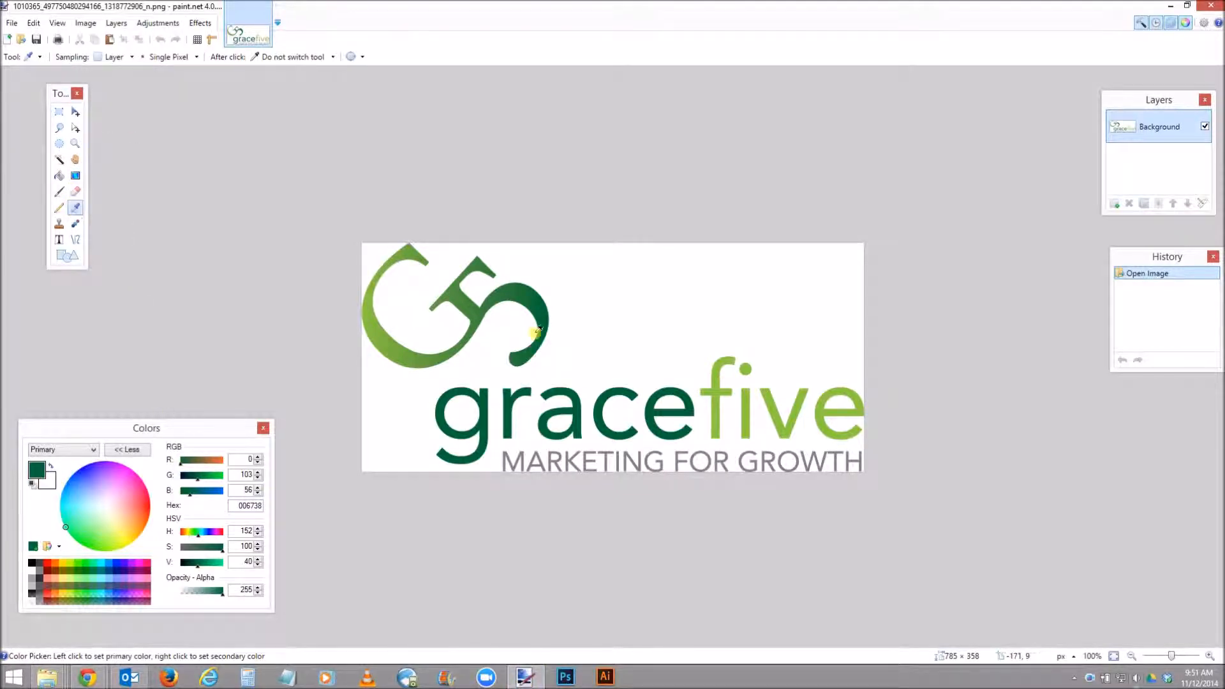
click(722, 402)
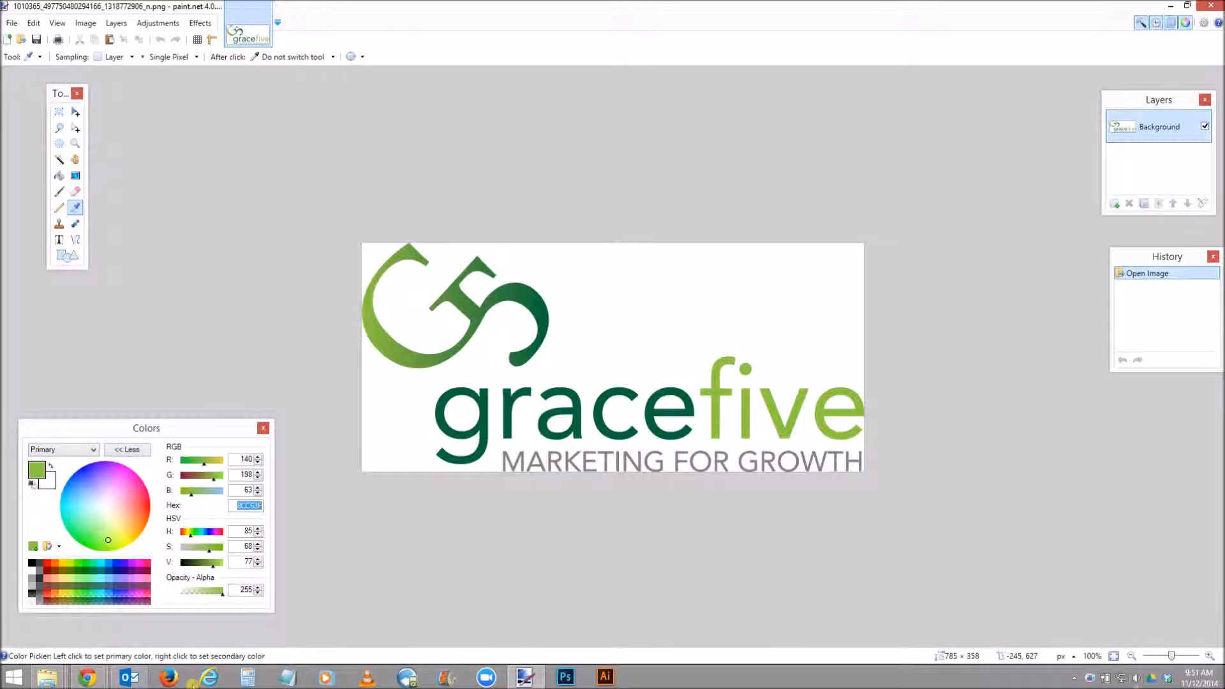
mouse_move(88, 678)
Return to Prezi, set color, gradEndColor and gradStartColor of line-arrow.style4 to #8CC63F, and apply the CSS.
click(220, 609)
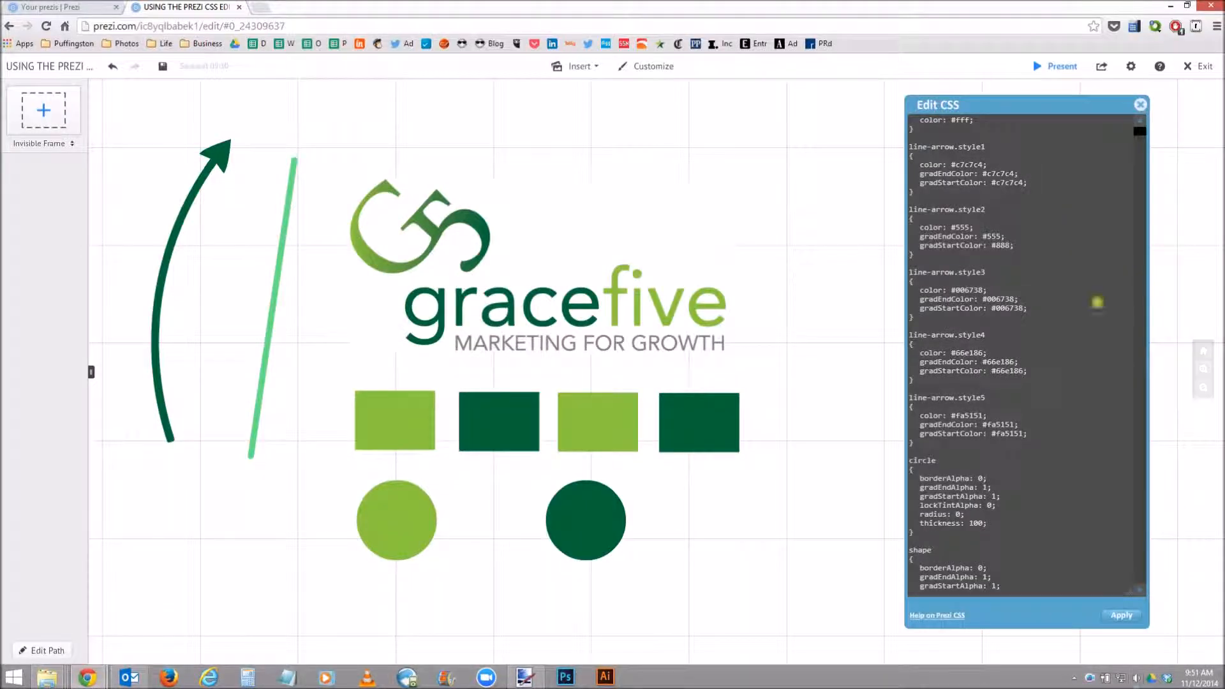
drag(986, 353, 955, 353)
text(8CC63F)
mouse_move(1014, 361)
mouse_down()
mouse_move(987, 362)
mouse_move(1003, 372)
mouse_up()
text(8CC63F)
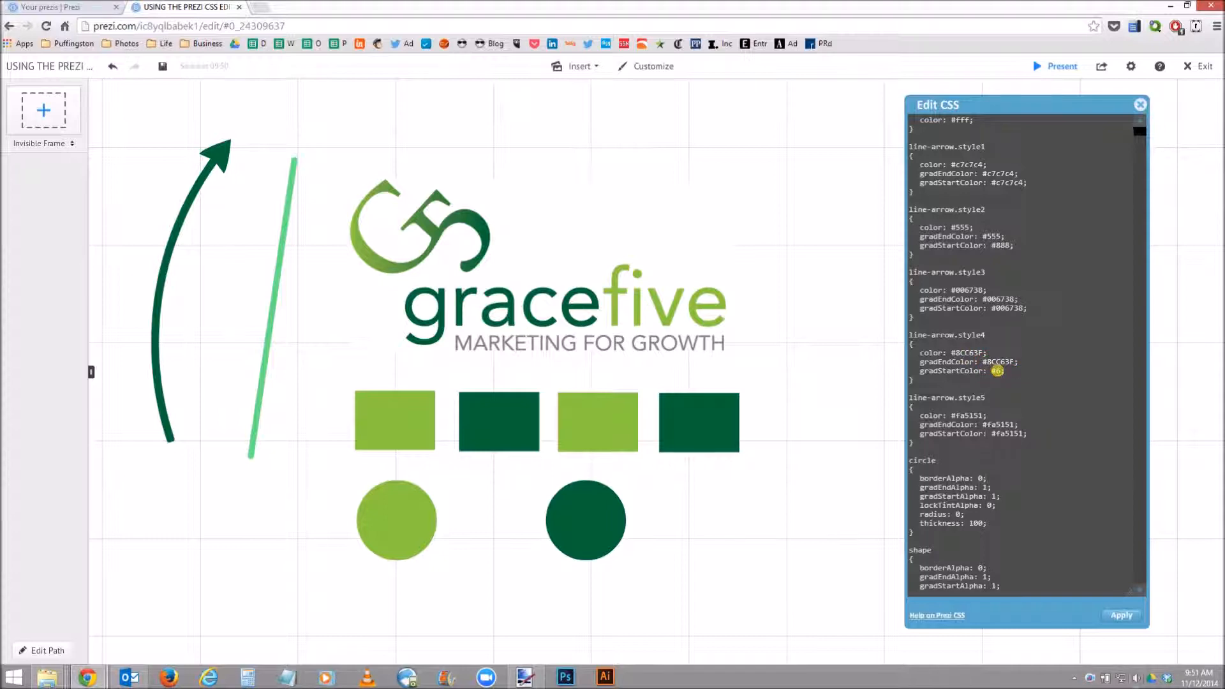
text(8CC63F)
click(1121, 616)
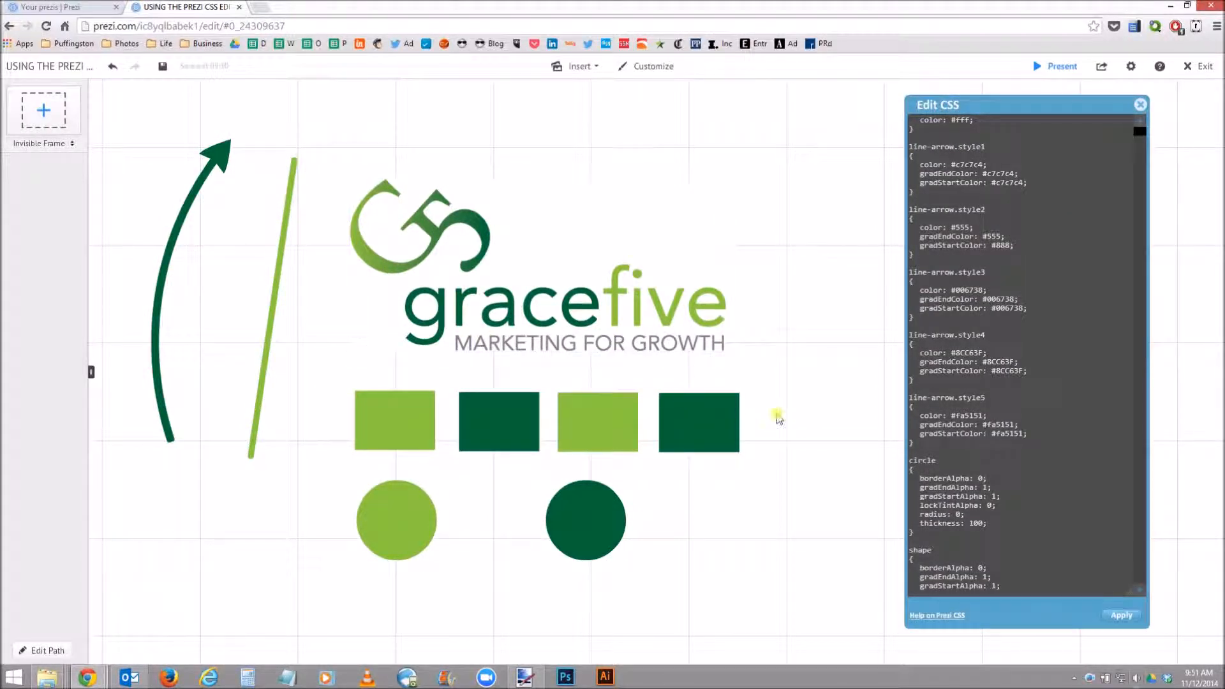
Review the theme colour choices of the first rectangle and deselect it.
click(405, 406)
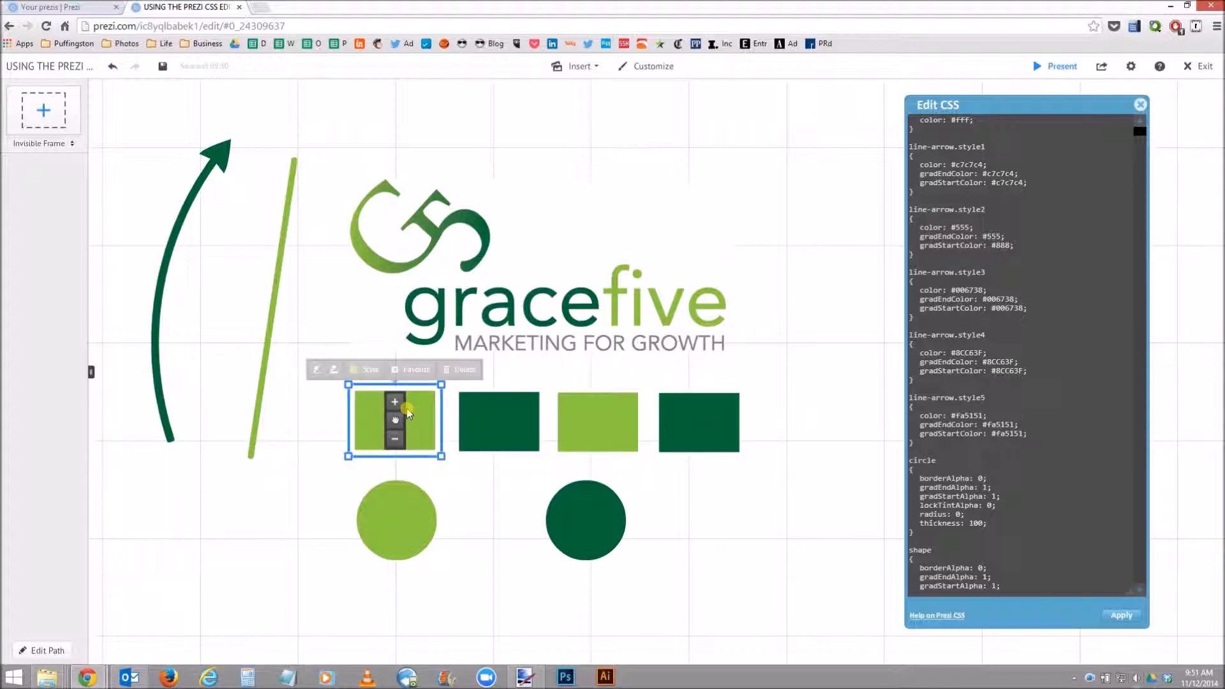
click(822, 387)
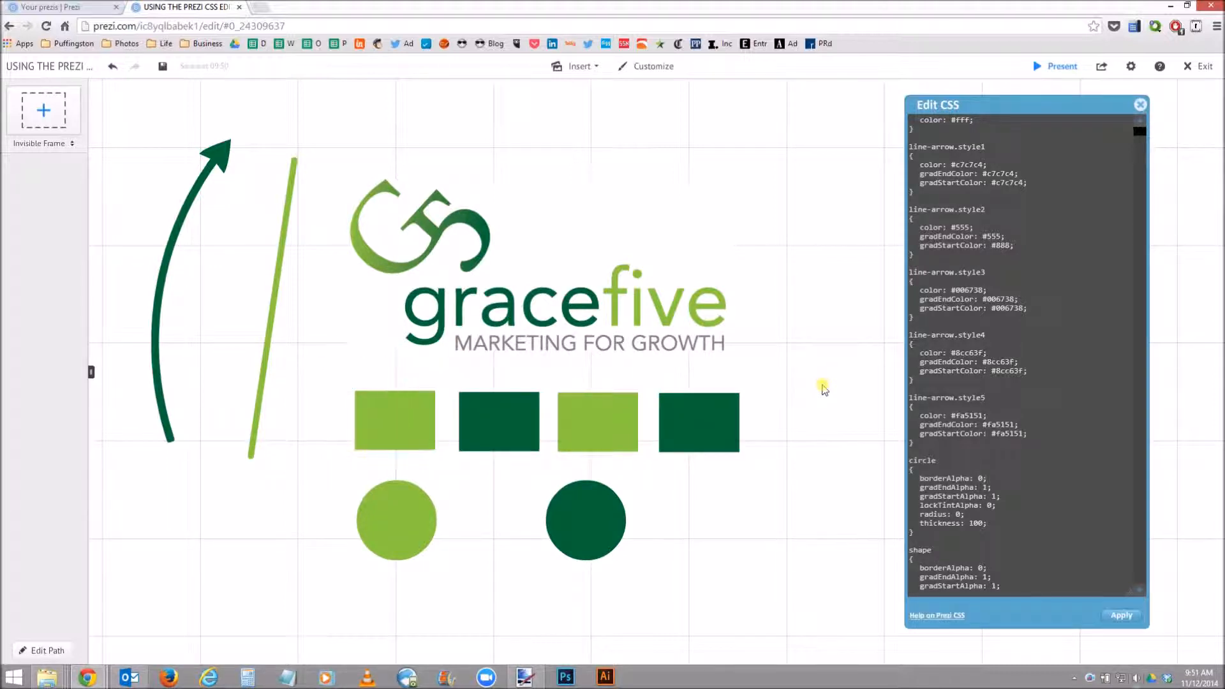
click(425, 416)
click(362, 369)
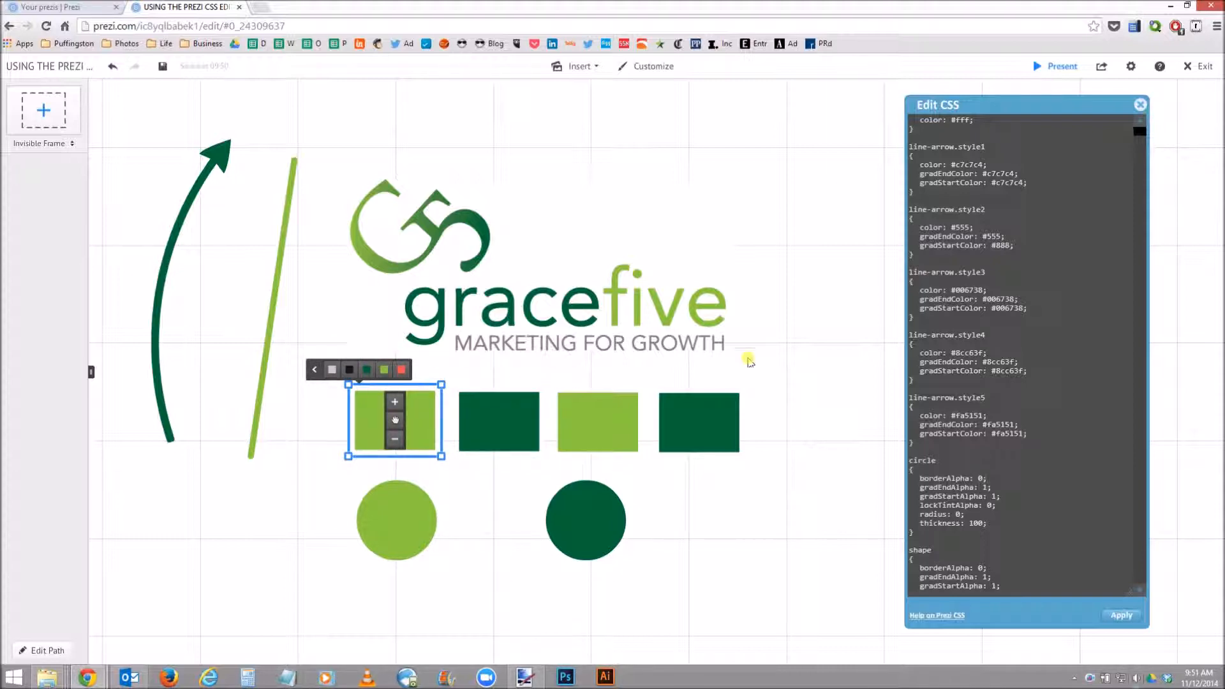
click(774, 353)
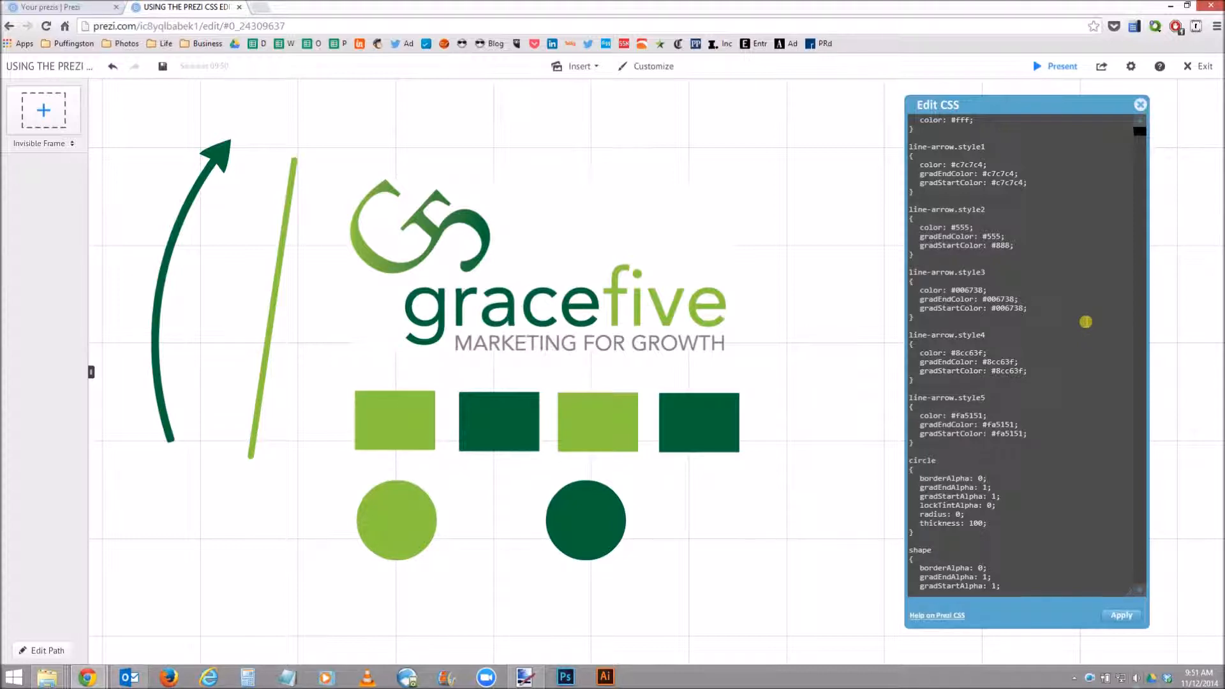
Look through the arrow and frame style rules further up in the CSS.
scroll(1085, 391, up, 3)
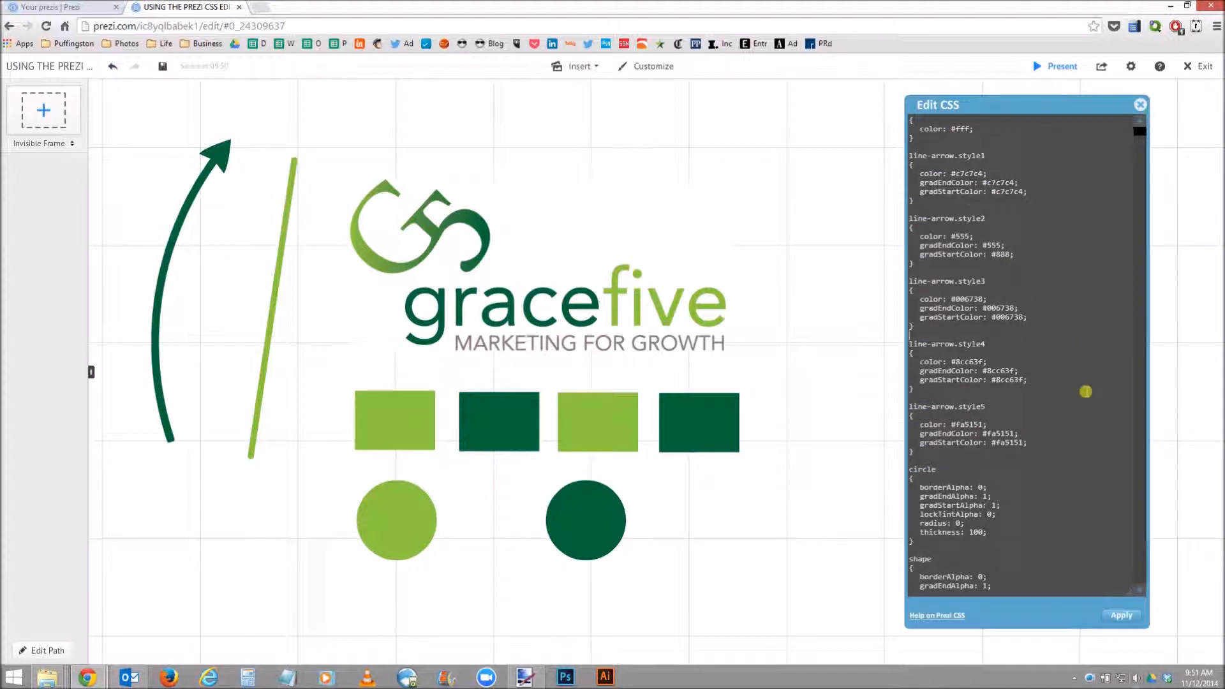
scroll(1085, 391, up, 9)
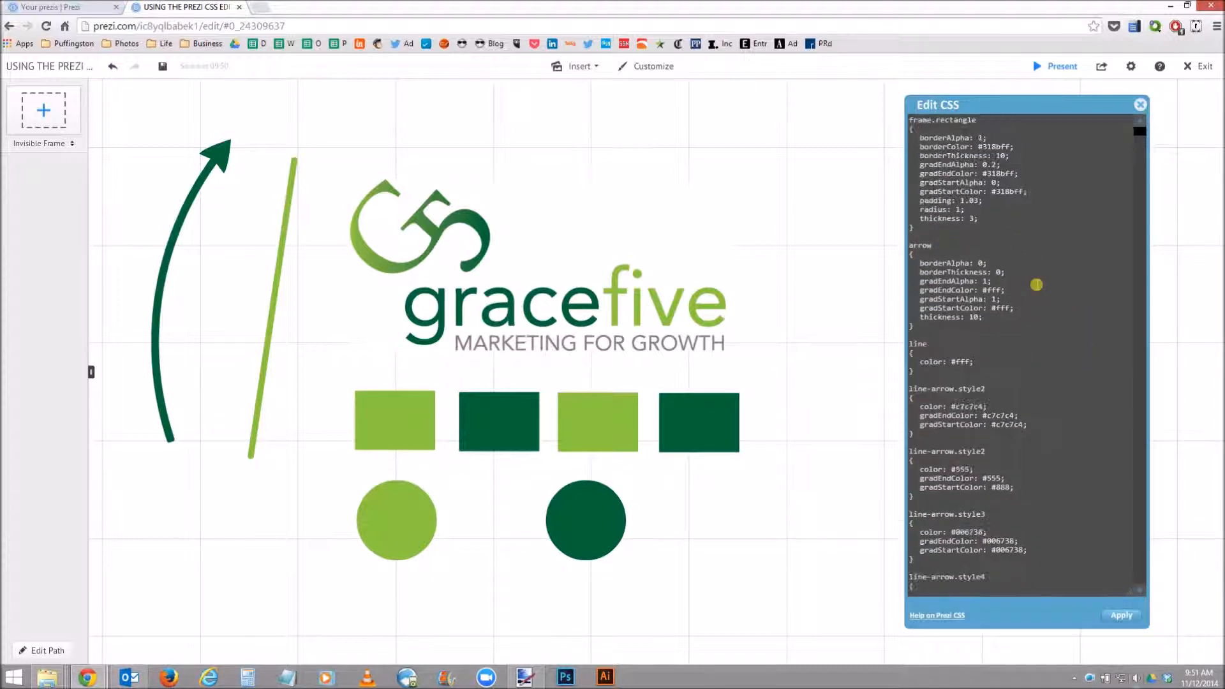
scroll(1037, 285, up, 10)
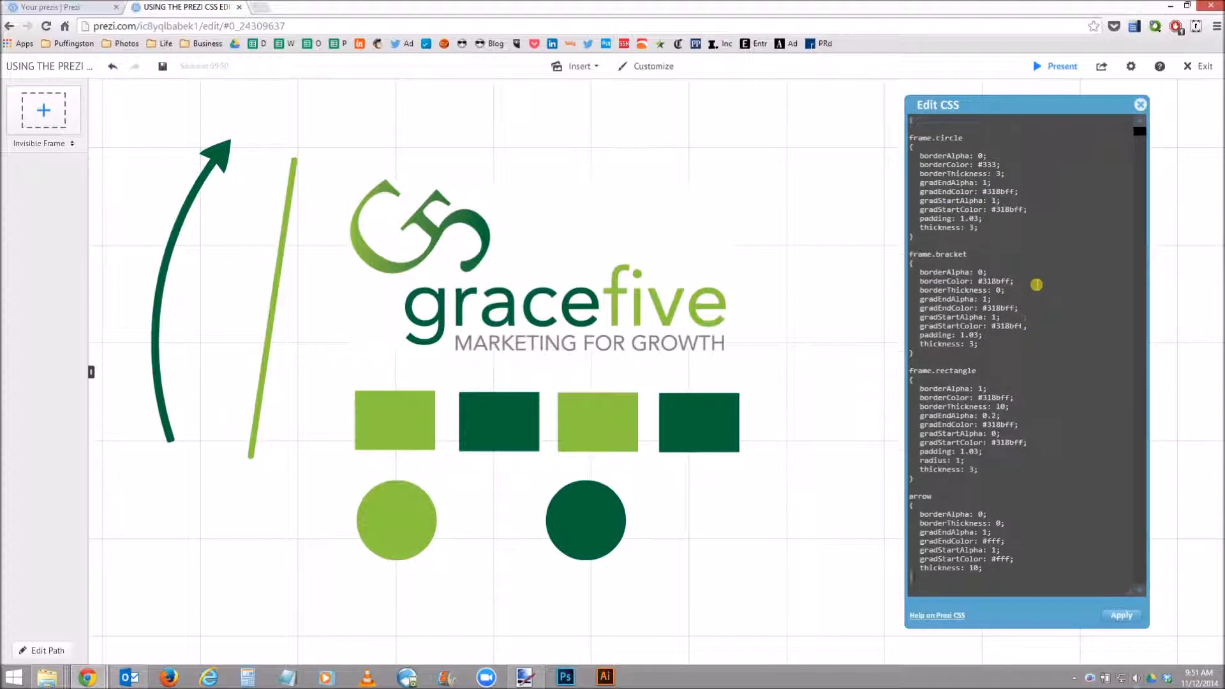
scroll(1036, 285, up, 2)
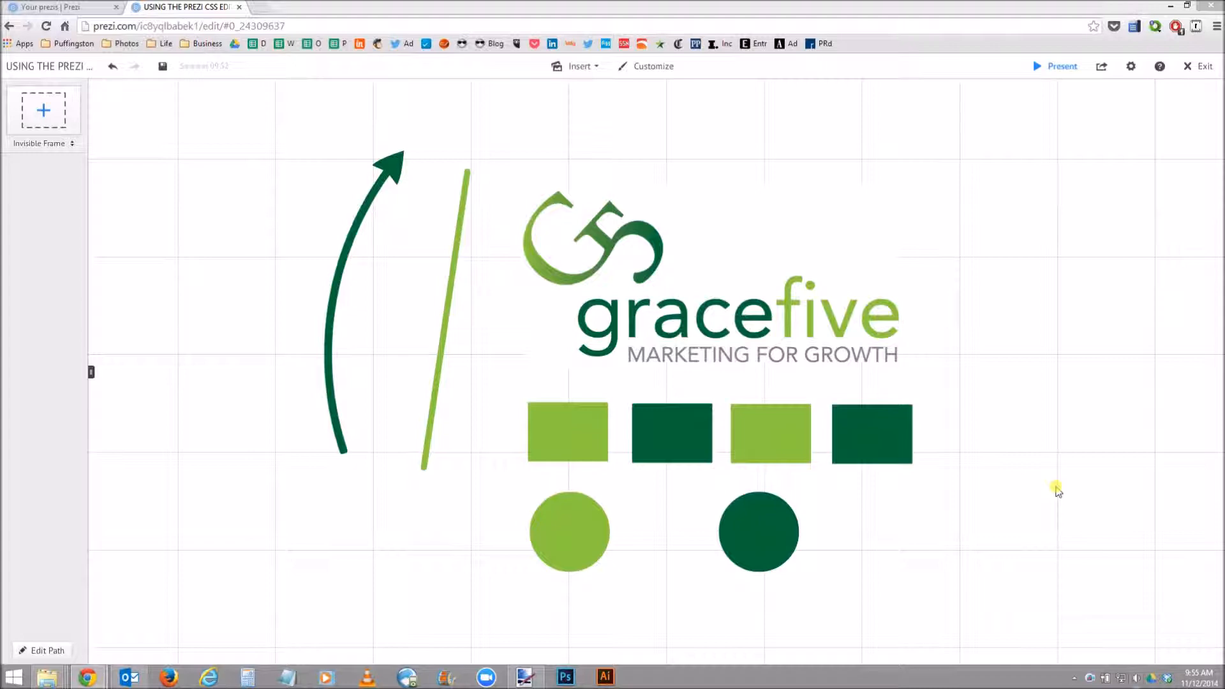
drag(1057, 490, 1040, 486)
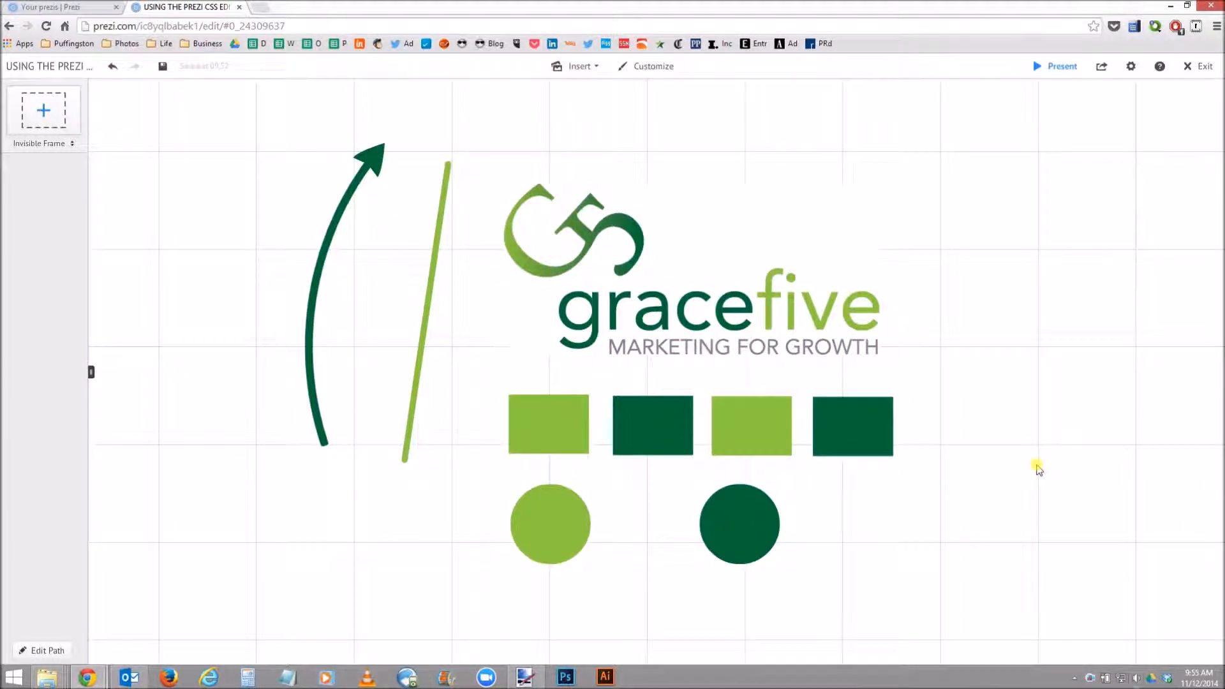